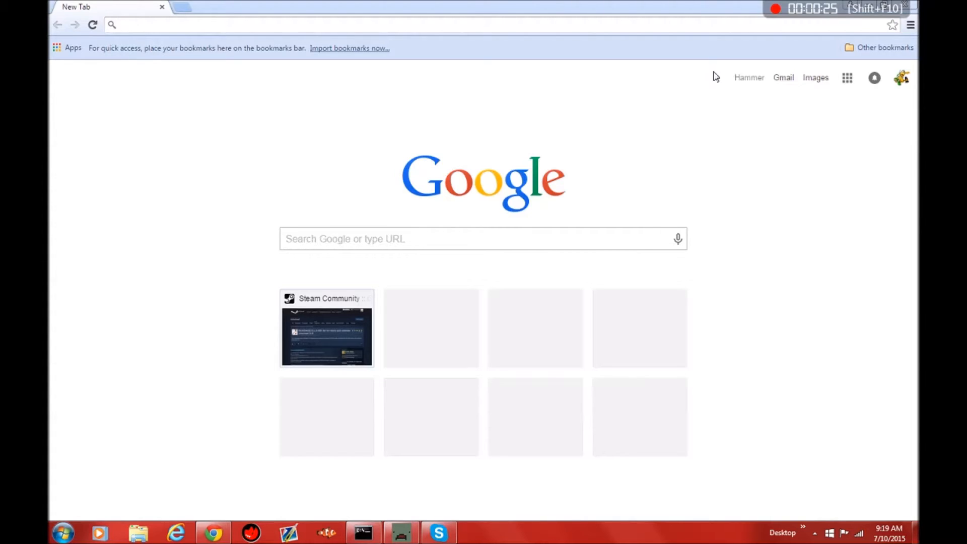
Step: Go to rocket.foundation and open its Get Rocket page
left_click(436, 22)
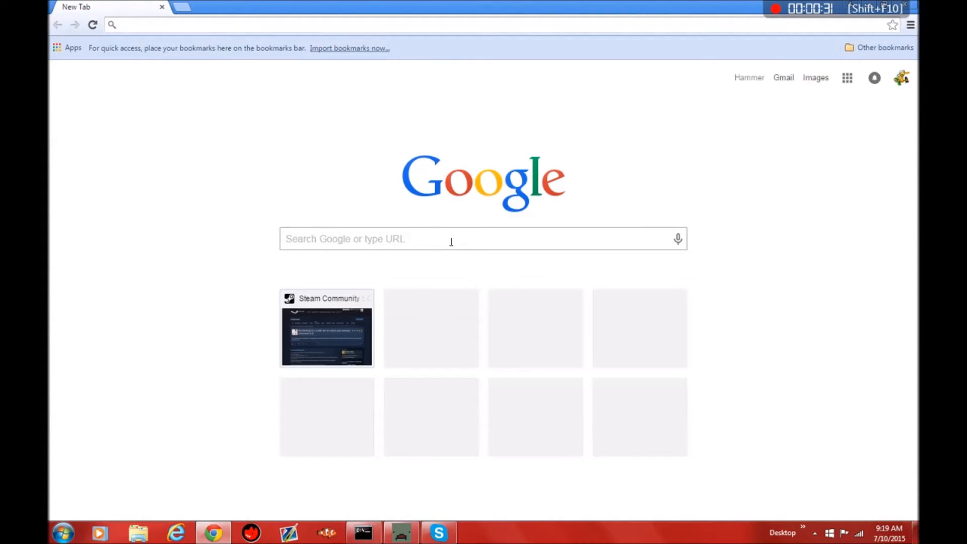
type("rock")
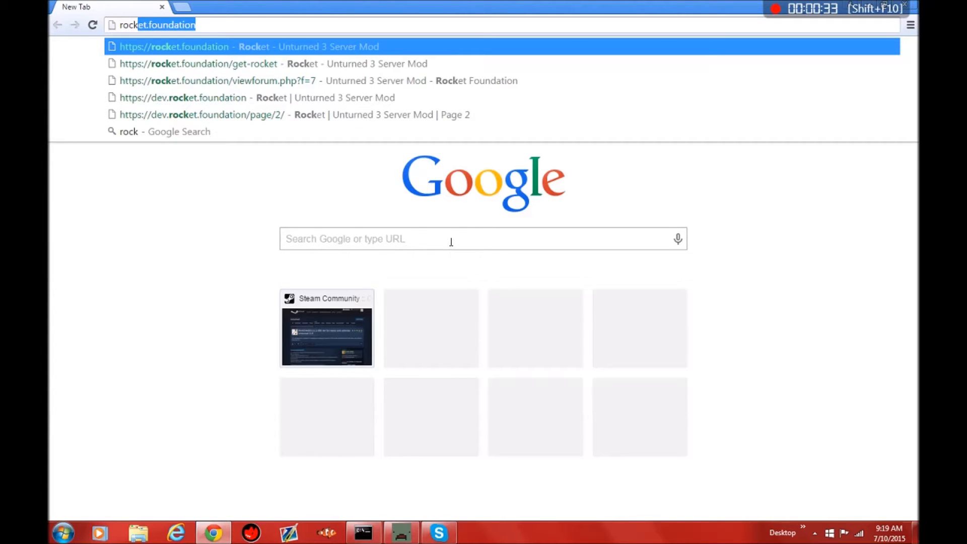
key("Return")
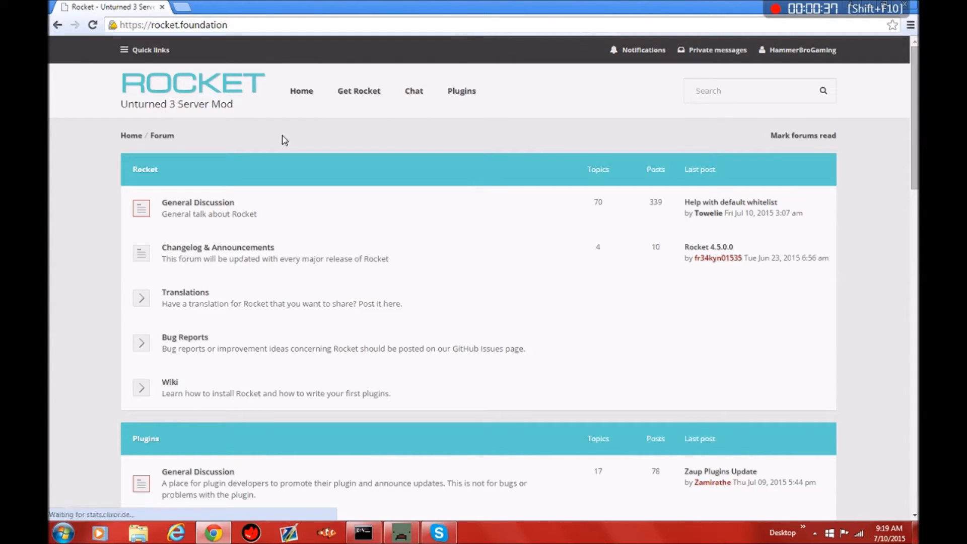
left_click(369, 100)
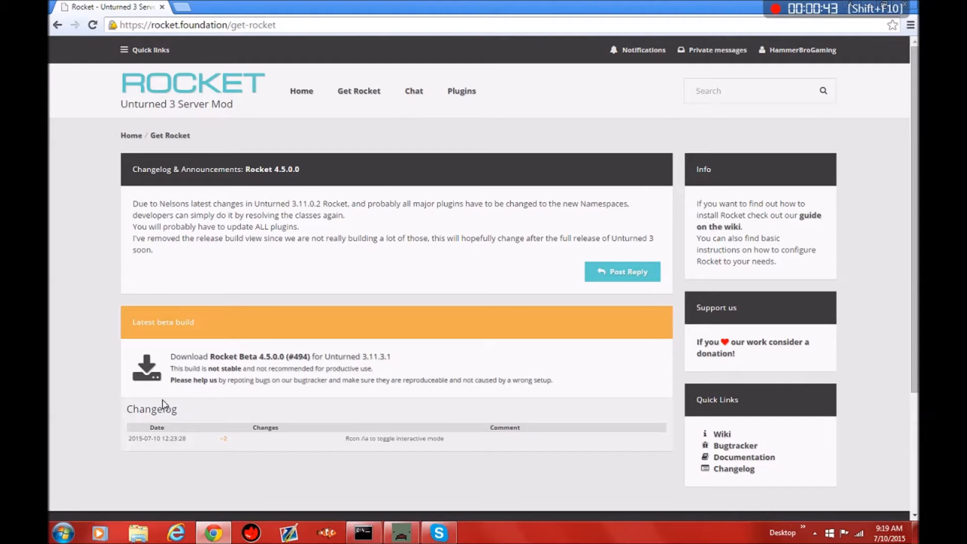
Step: Download the Rocket Beta 4.5.0.0 (#494) build, keep the flagged zip file, and close the license dialog
left_click(152, 375)
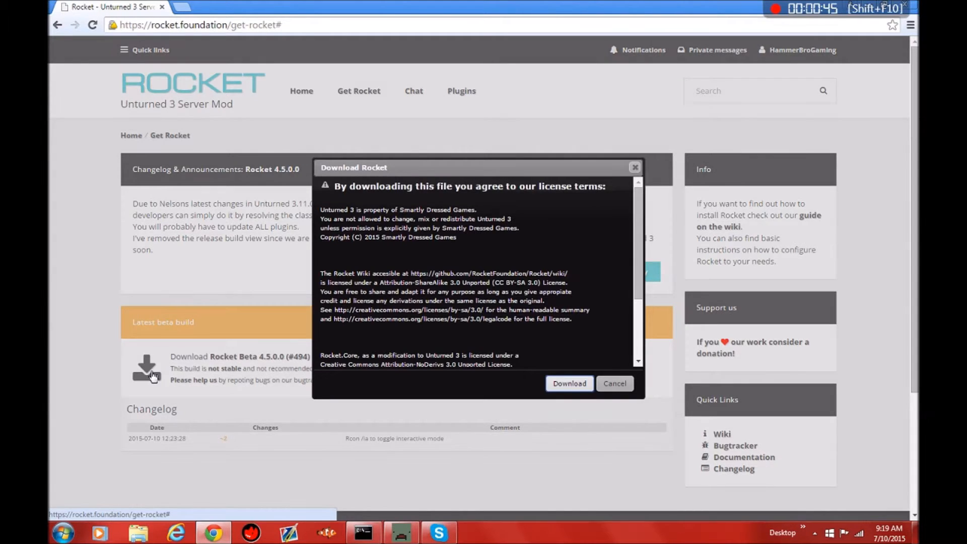
left_click(558, 383)
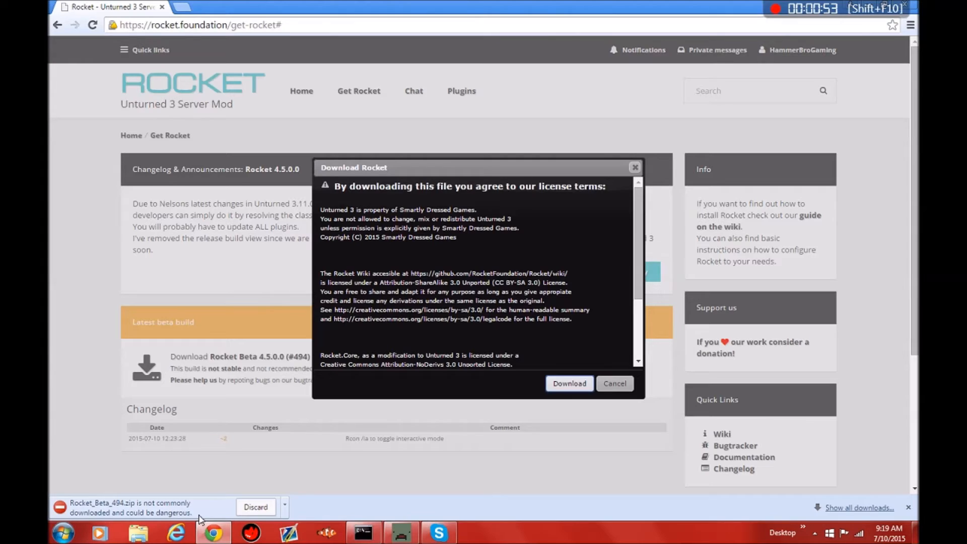
left_click(285, 505)
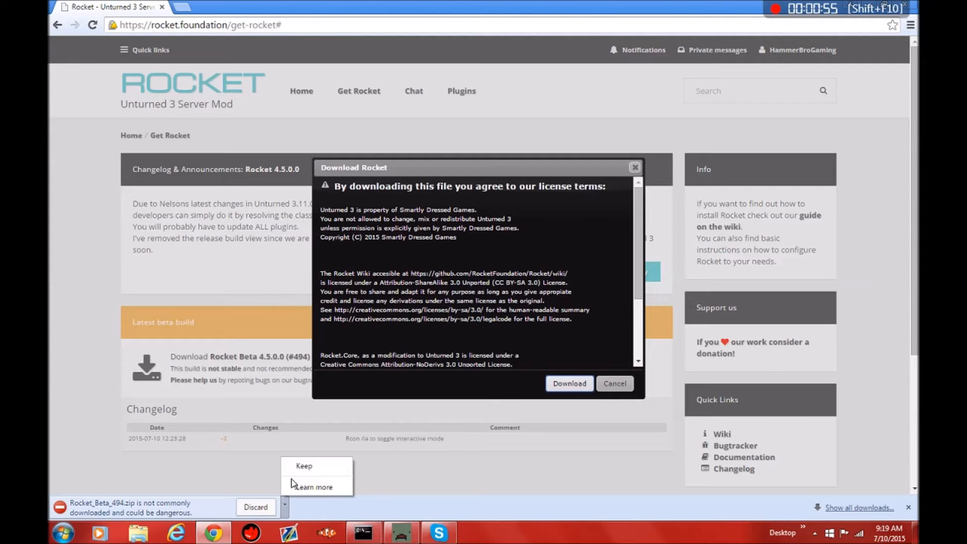
left_click(302, 466)
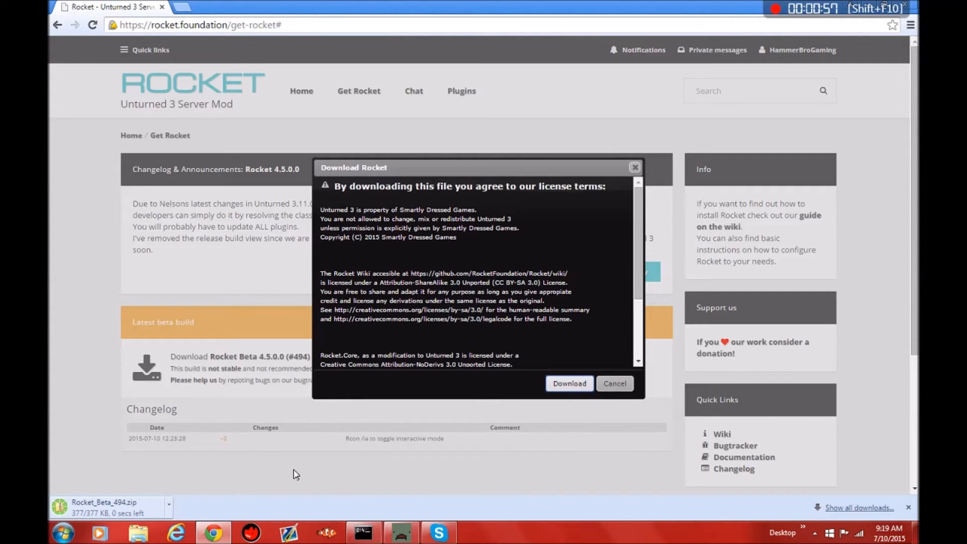
left_click(635, 167)
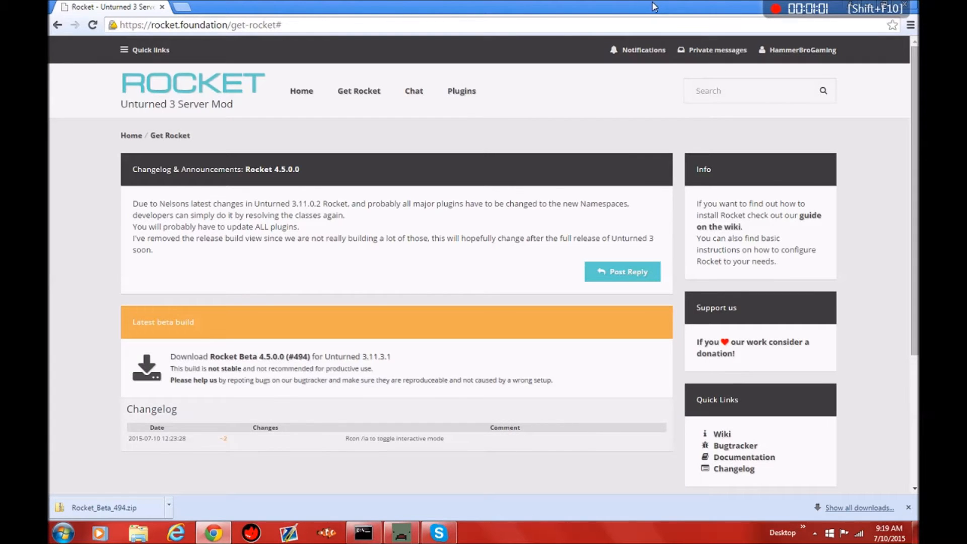
Step: Minimize the browser window to get to the desktop
double_click(653, 6)
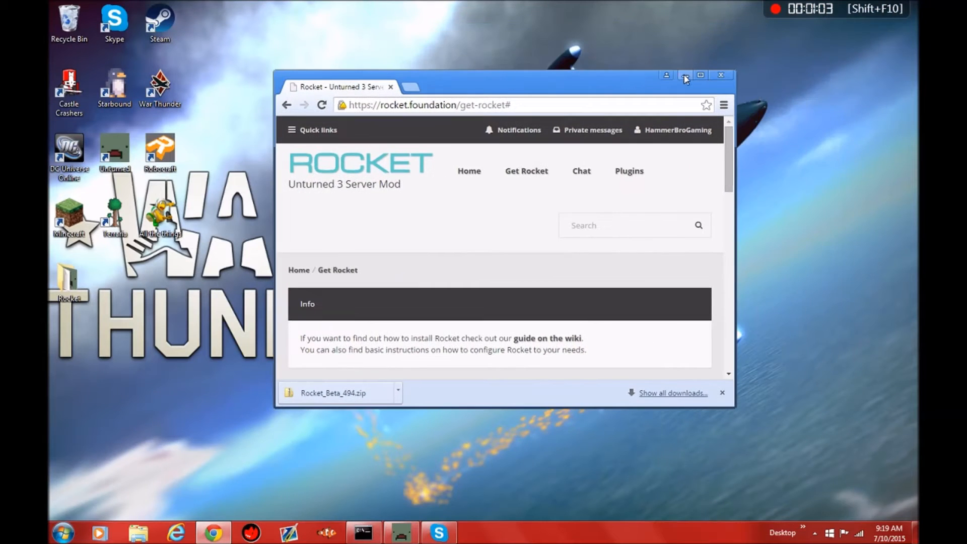
left_click(686, 78)
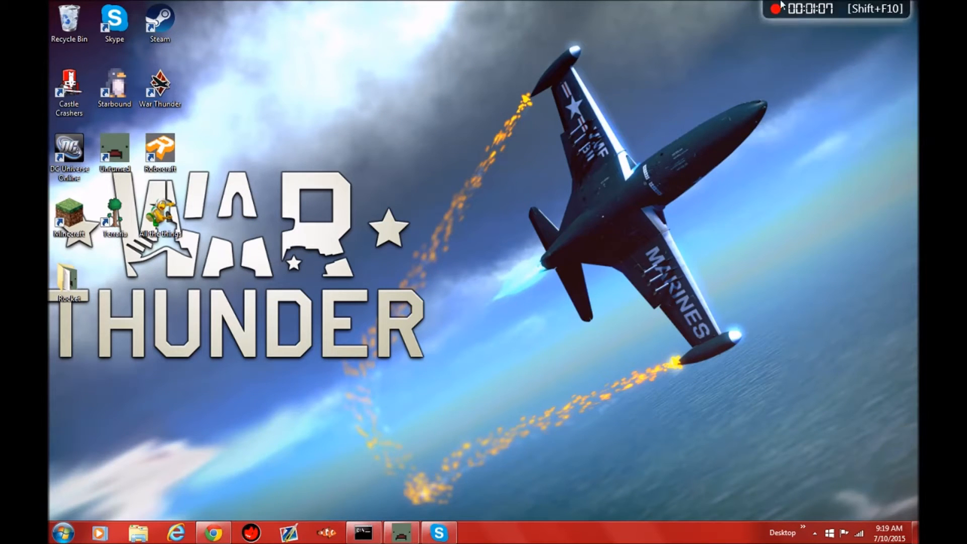
mouse_move(783, 4)
left_click_drag(783, 4, 543, 4)
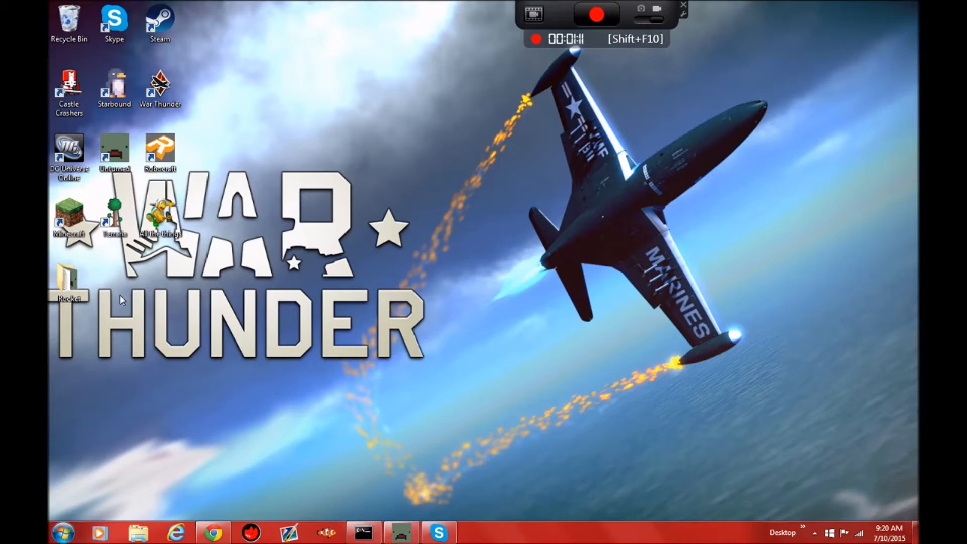
Step: Create a new folder on the desktop named "Rocket Server"
right_click(160, 292)
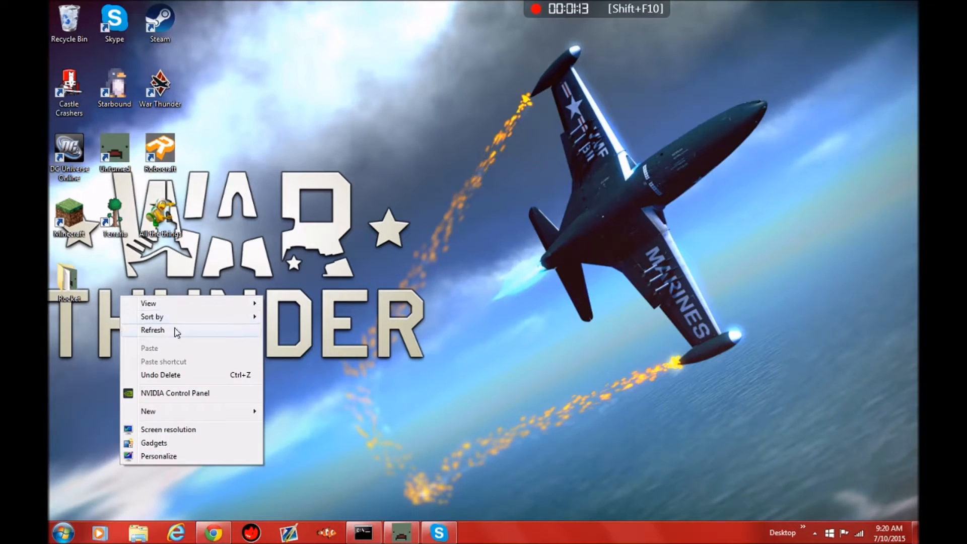
mouse_move(198, 412)
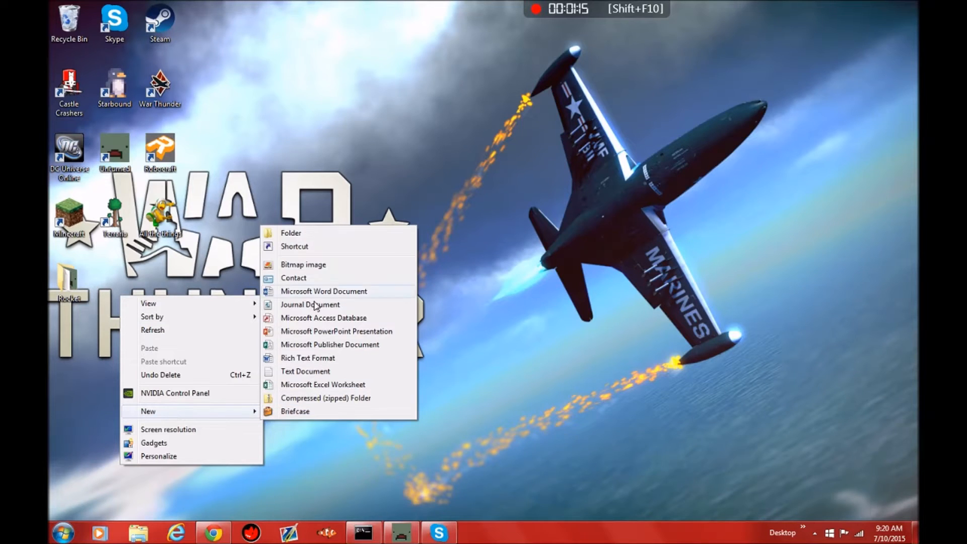
left_click(314, 235)
key("BackSpace")
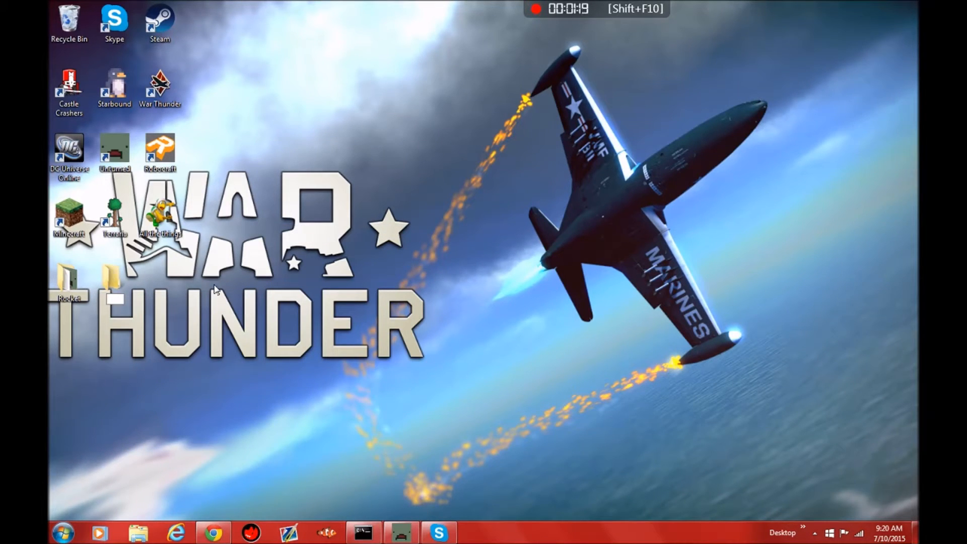
type("Rocket Server")
key("Return")
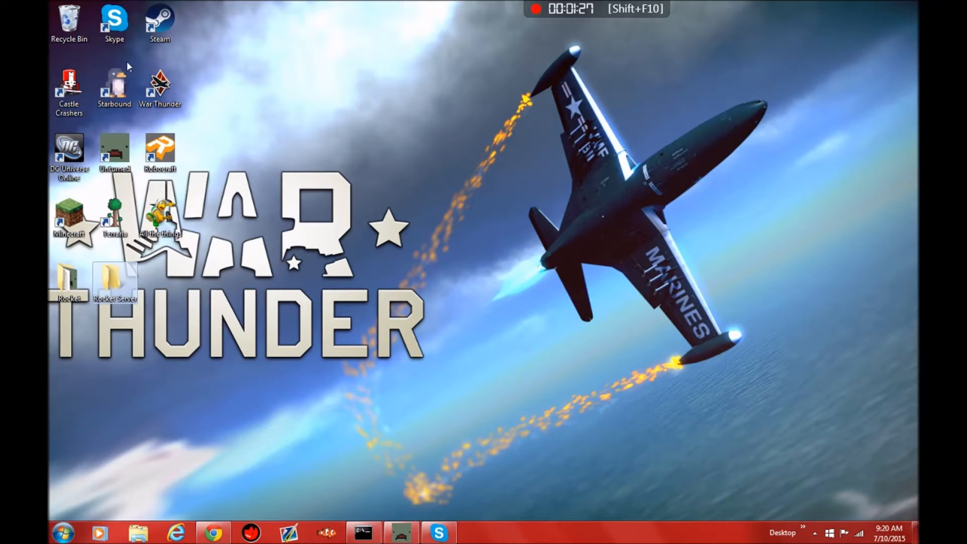
Step: Switch to Steam and open Unturned's local files folder from the game's properties
double_click(160, 22)
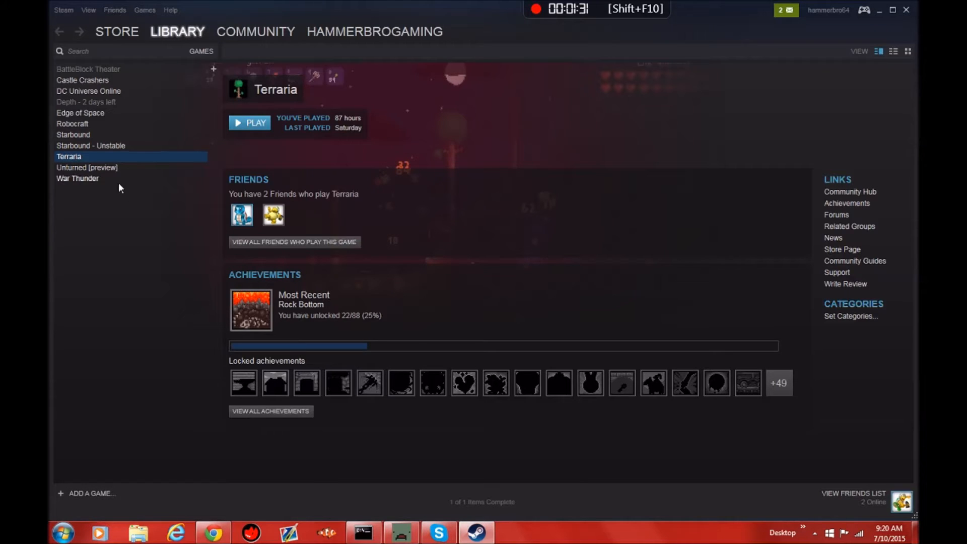
left_click(81, 167)
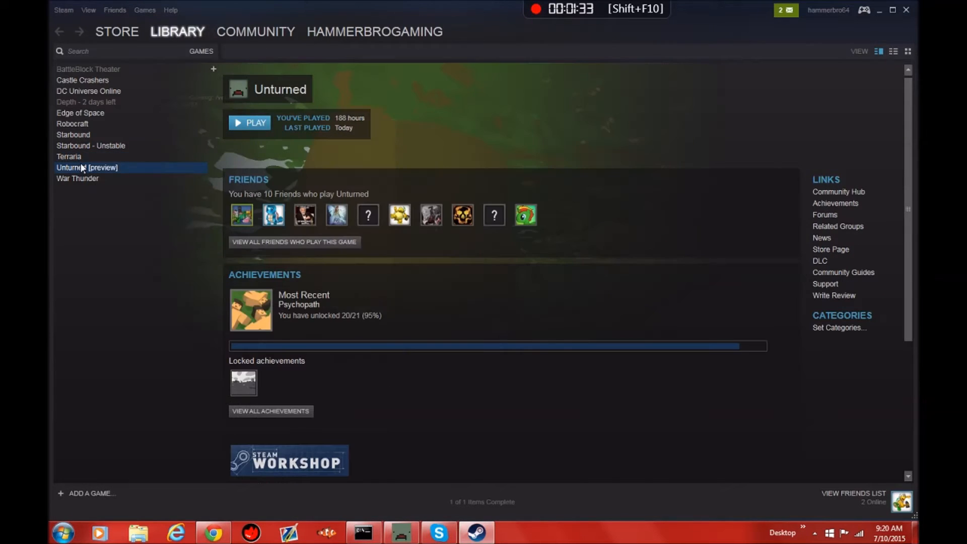
right_click(80, 166)
left_click(92, 346)
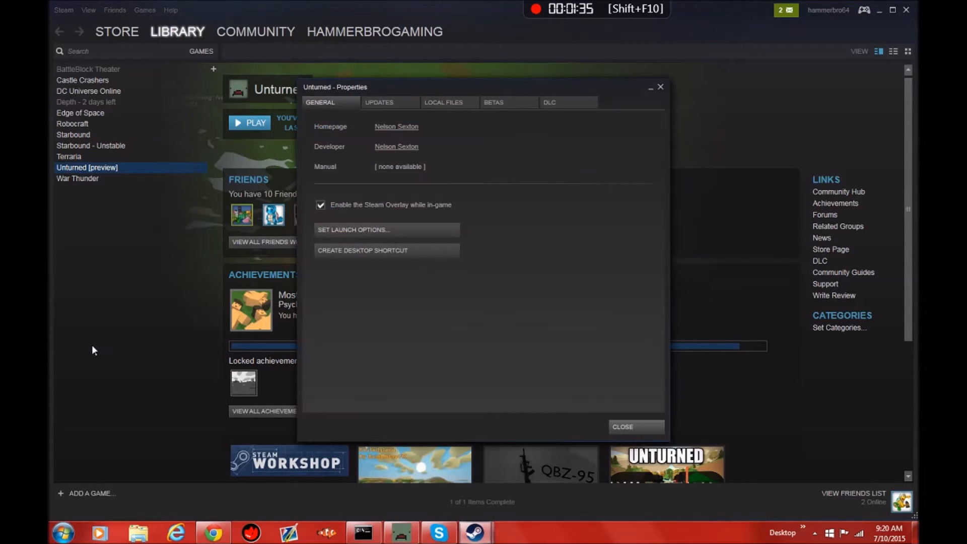
left_click(435, 105)
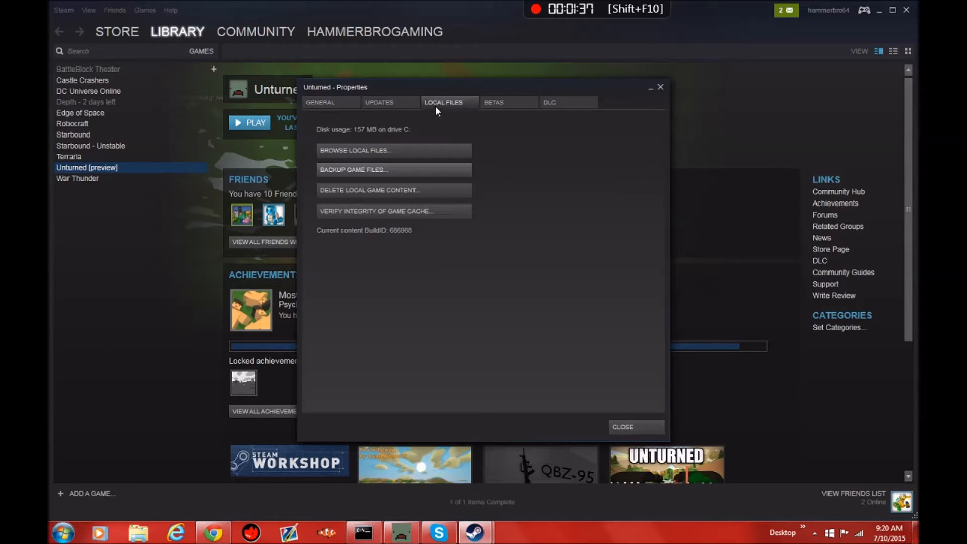
left_click(437, 149)
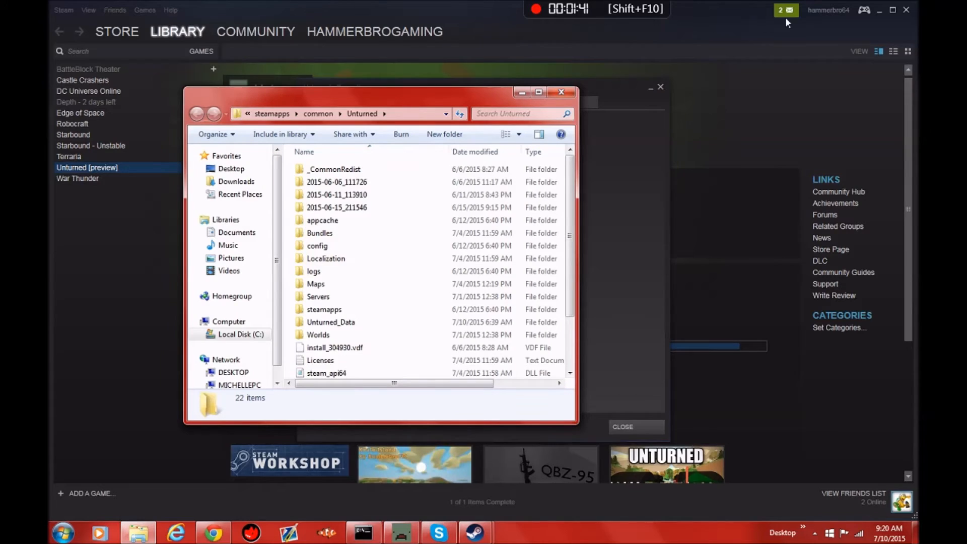
Step: Close the Steam window and Unturned's properties, and move the Unturned folder window clear of the desktop icons
left_click(907, 11)
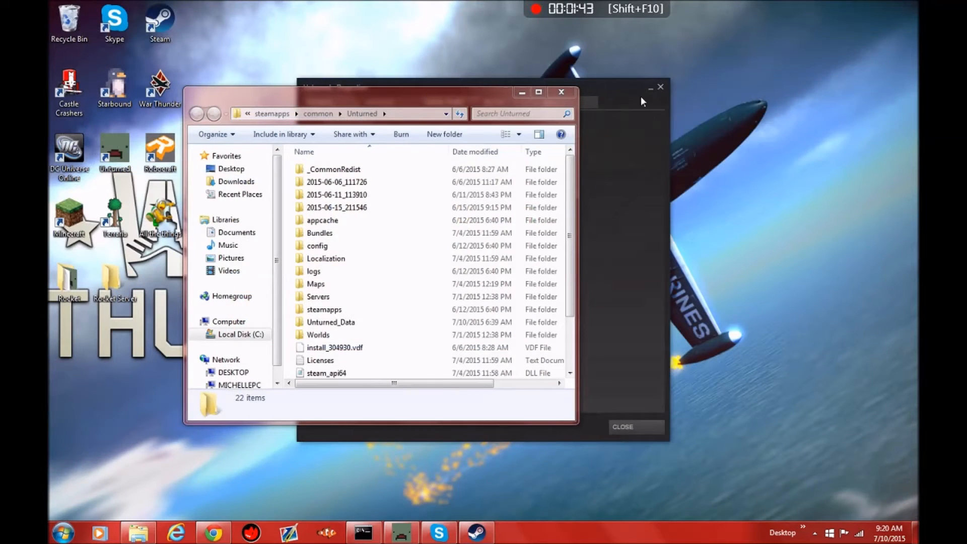
left_click(662, 87)
left_click(661, 88)
left_click_drag(367, 93, 544, 77)
Step: Copy all files and folders in the Unturned game folder and close its window
left_click_drag(471, 152, 583, 372)
right_click(552, 277)
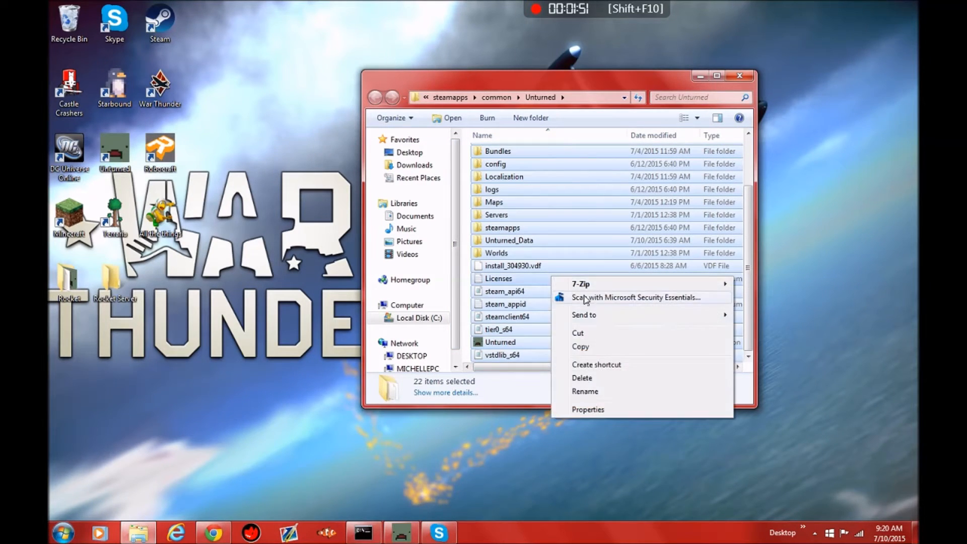
left_click(599, 350)
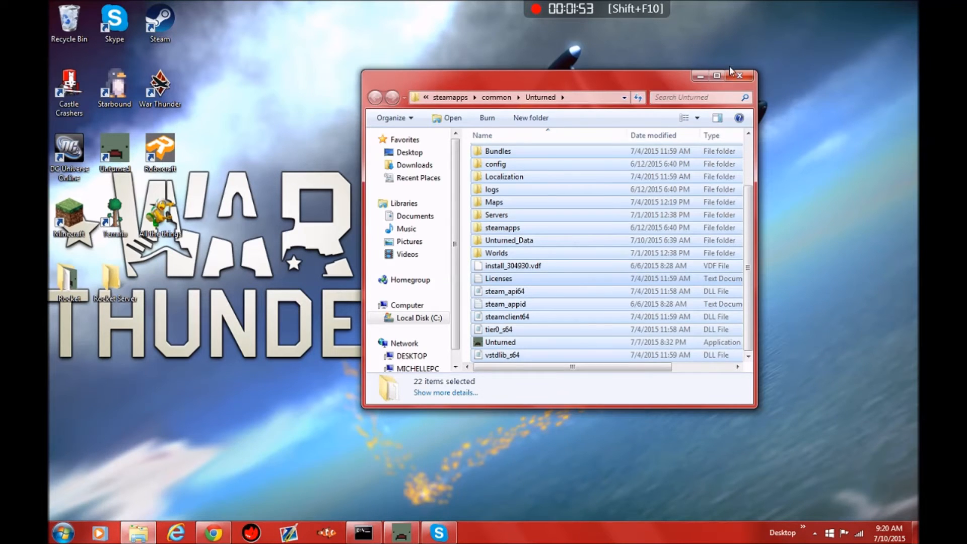
left_click(740, 75)
Step: Paste the copied Unturned files into the Rocket Server folder on the desktop
double_click(134, 288)
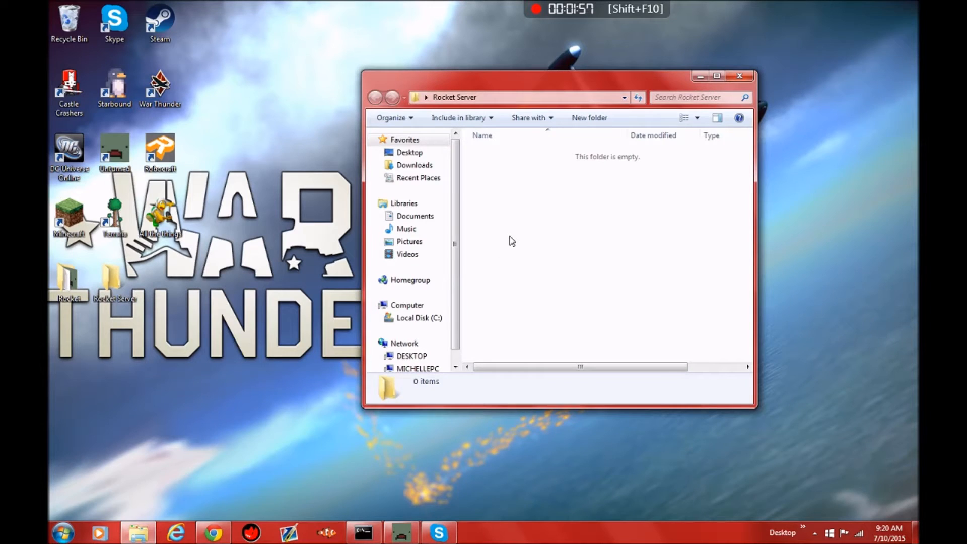
right_click(512, 233)
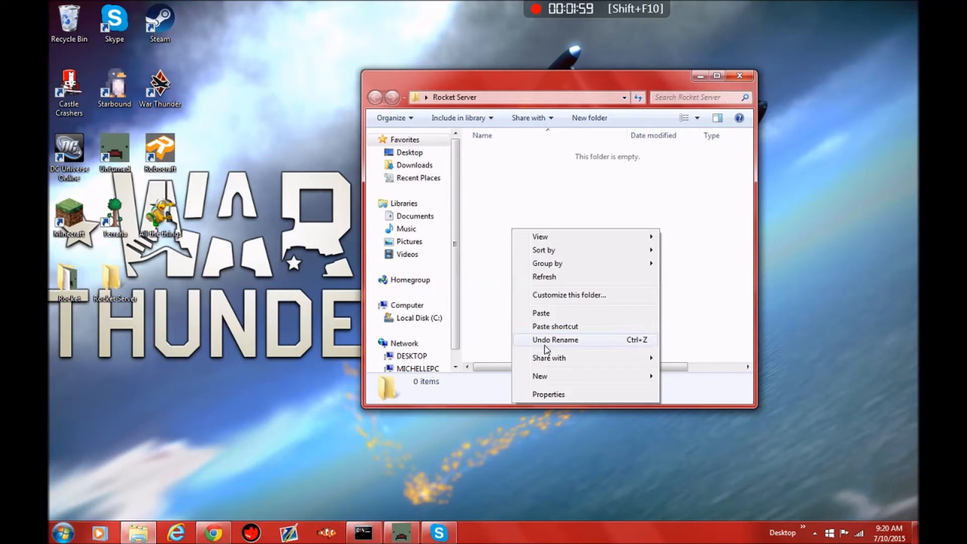
left_click(546, 312)
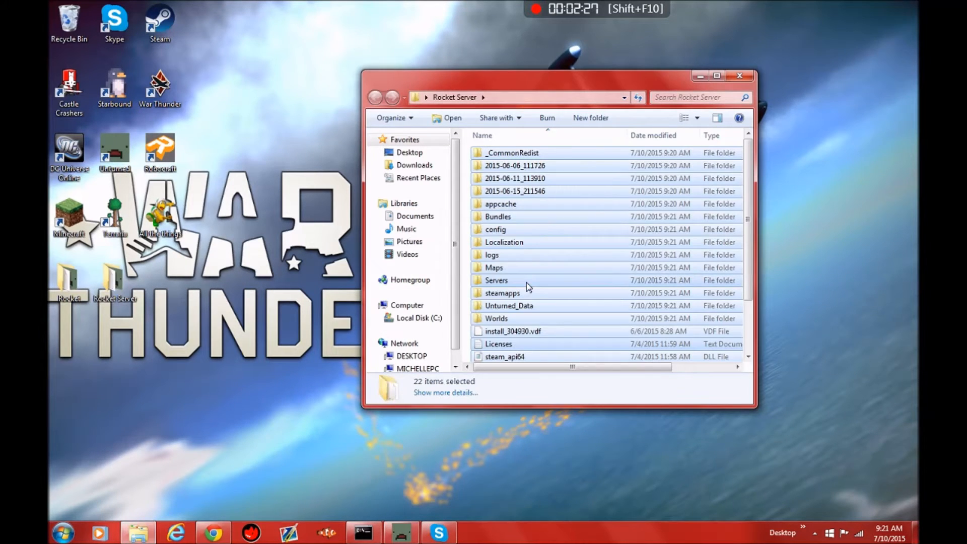
Step: Open the Managed folder inside Unturned_Data in the Rocket Server folder
left_click(530, 282)
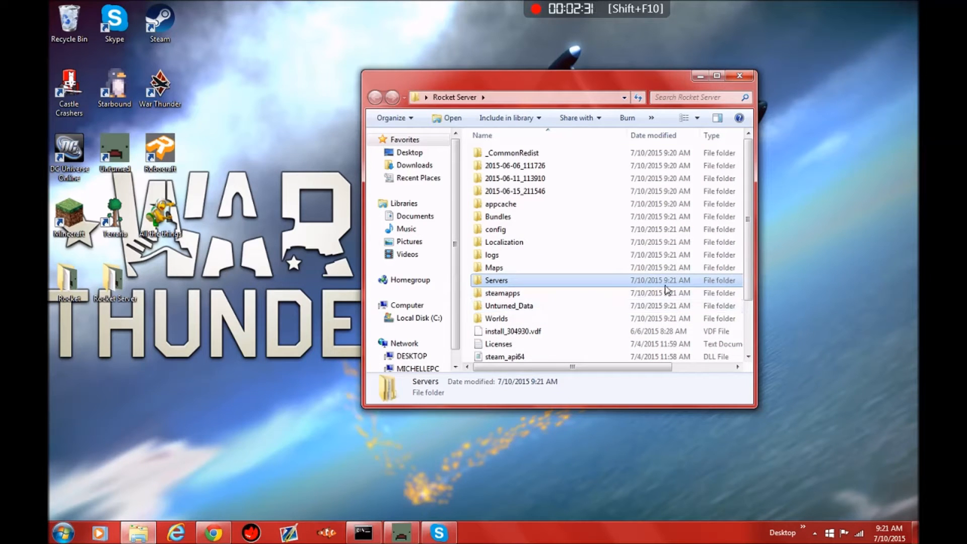
double_click(569, 308)
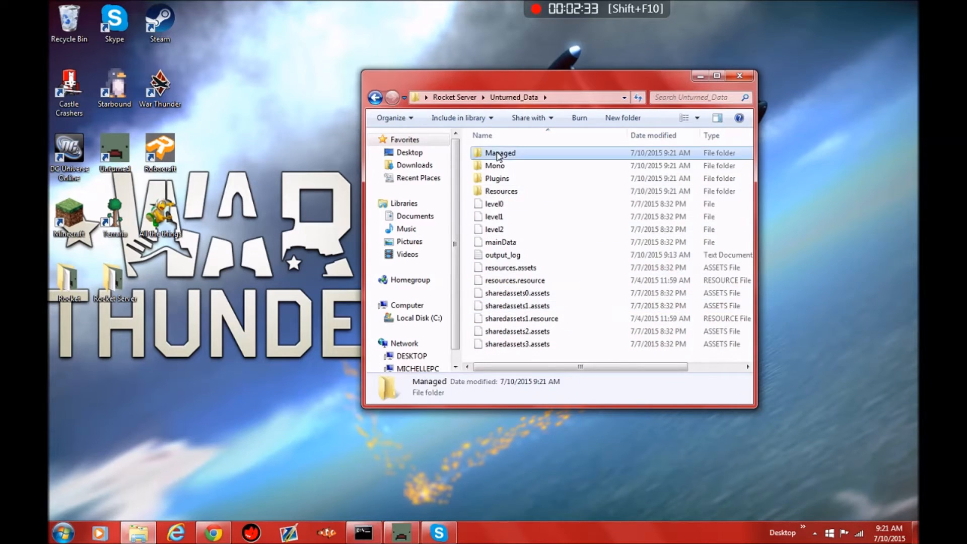
double_click(498, 153)
scroll(615, 244, "down", 3)
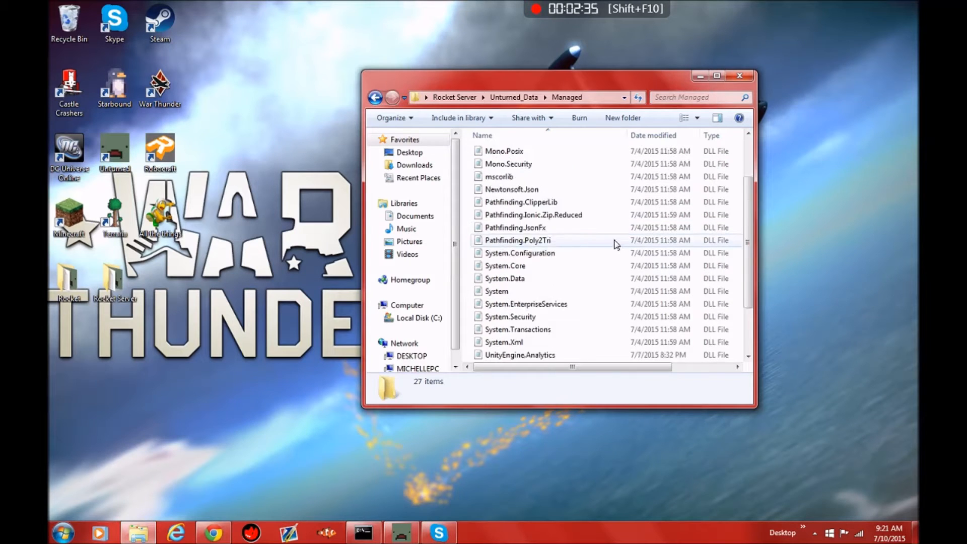
scroll(619, 246, "up", 3)
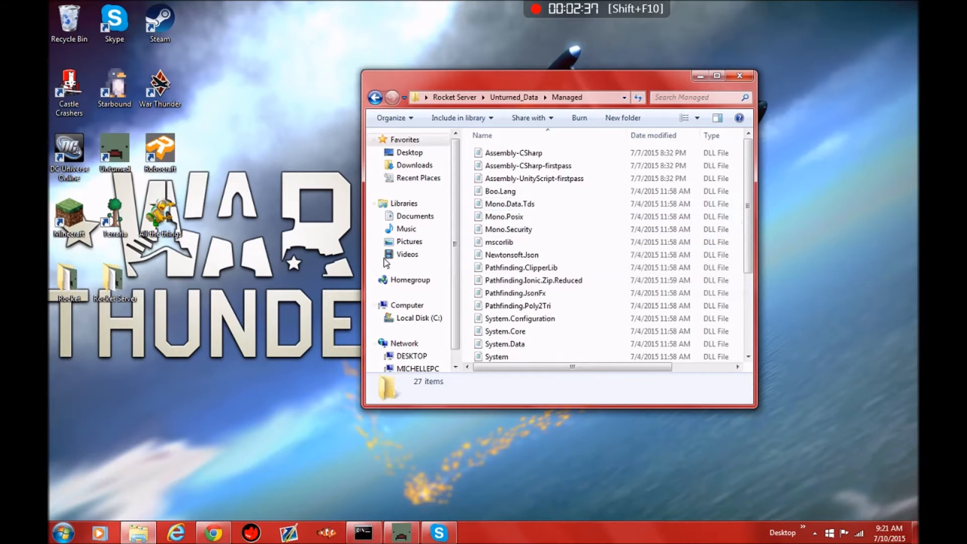
Step: Open a second folder window beside the Managed folder and locate Rocket_Beta_494 in Downloads
left_click(76, 288)
double_click(76, 288)
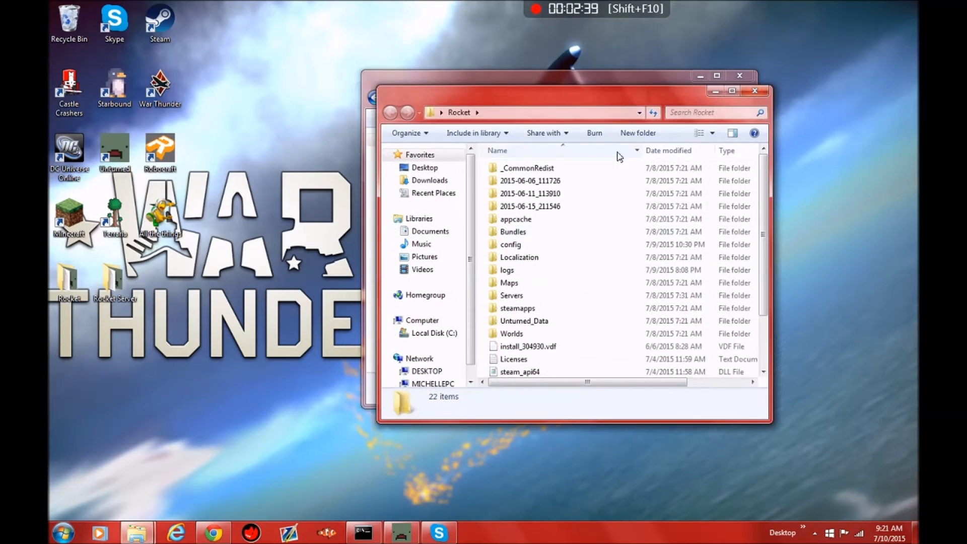
left_click_drag(554, 96, 260, 98)
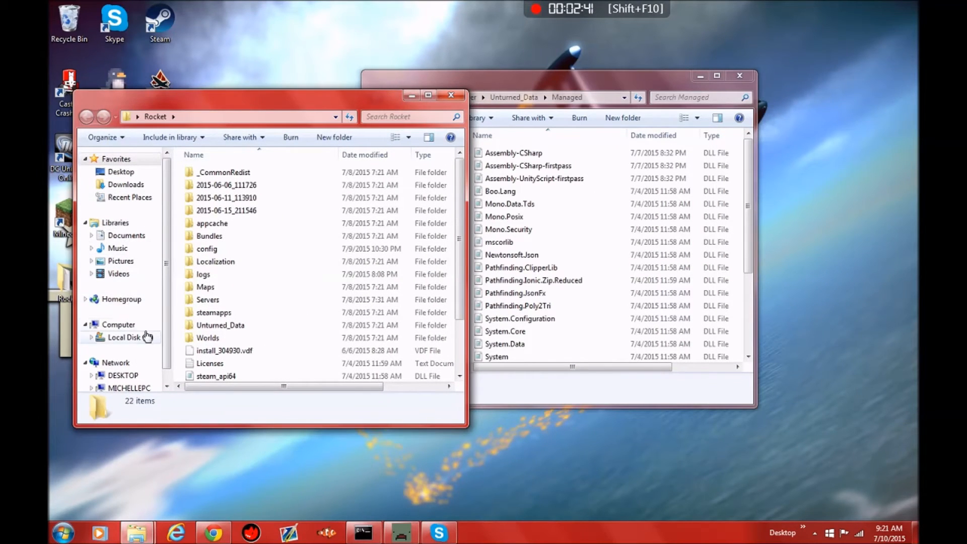
left_click(125, 185)
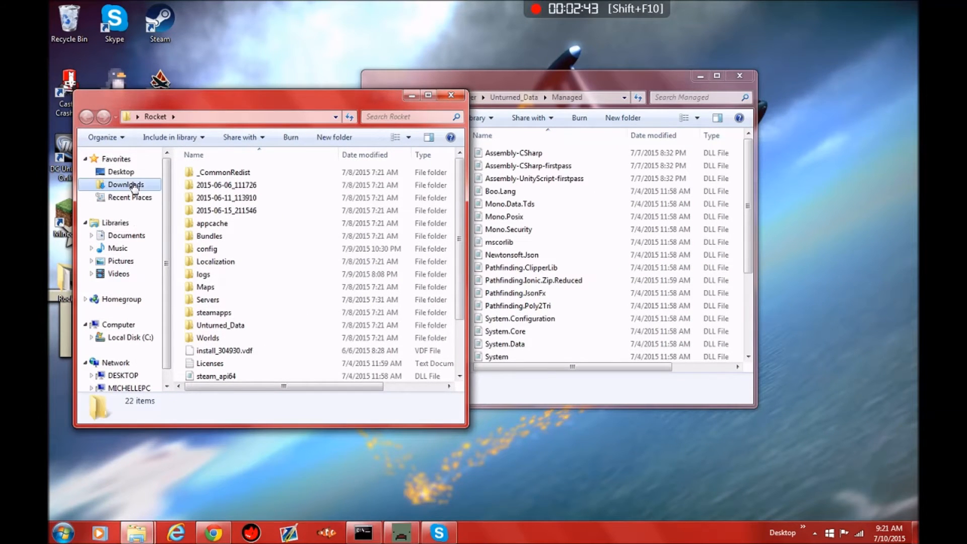
left_click_drag(462, 274, 461, 334)
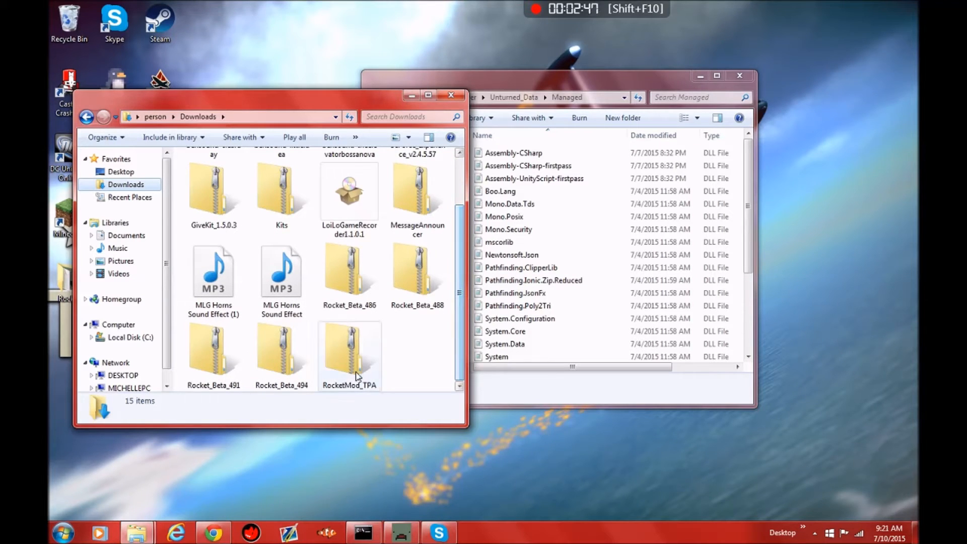
Step: Open the Rocket_Beta_494 archive and permanently delete the LICENSE file from it
double_click(298, 354)
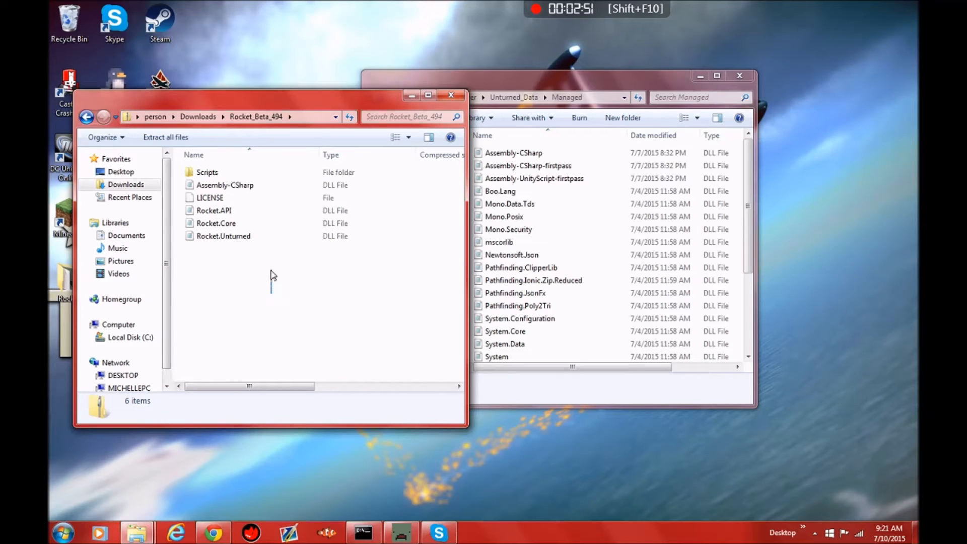
right_click(241, 198)
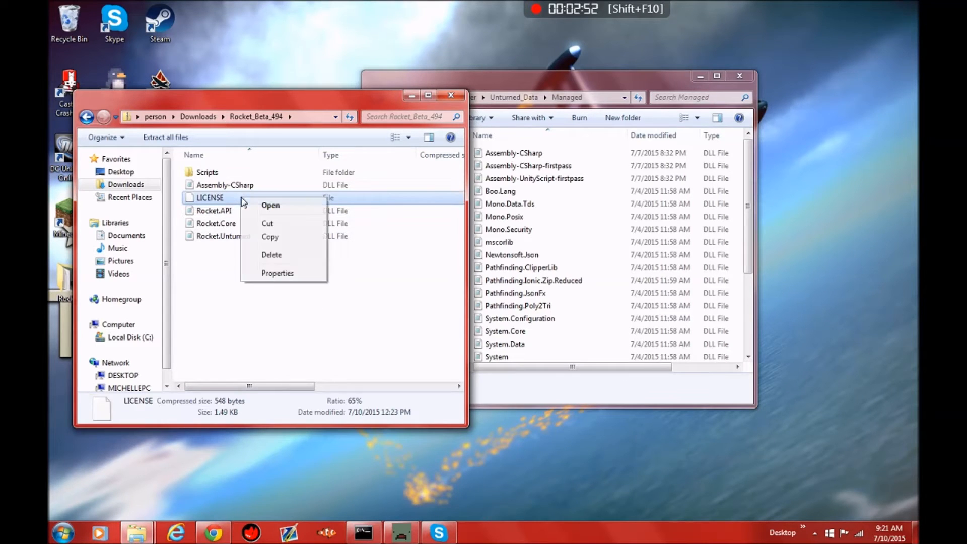
left_click(287, 254)
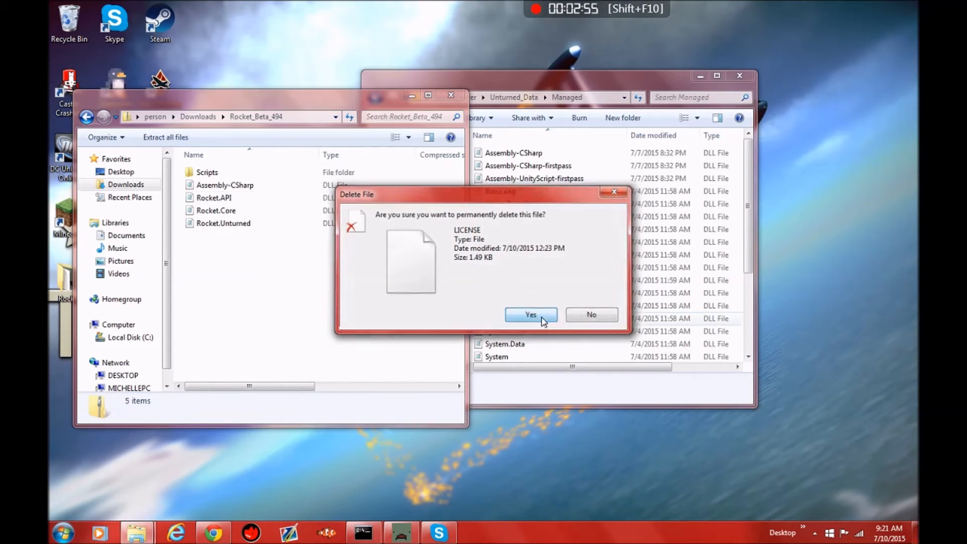
left_click(543, 320)
Step: Copy the archive's Scripts folder and all DLL files into Managed, replacing Assembly-CSharp.dll, and close the archive window
left_click_drag(319, 269, 318, 181)
left_click_drag(311, 245, 700, 185)
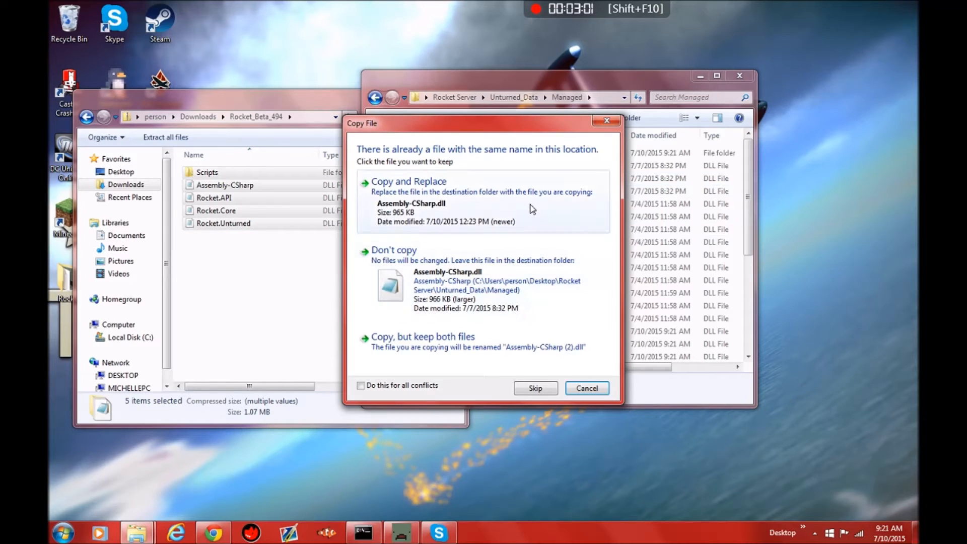
left_click(532, 208)
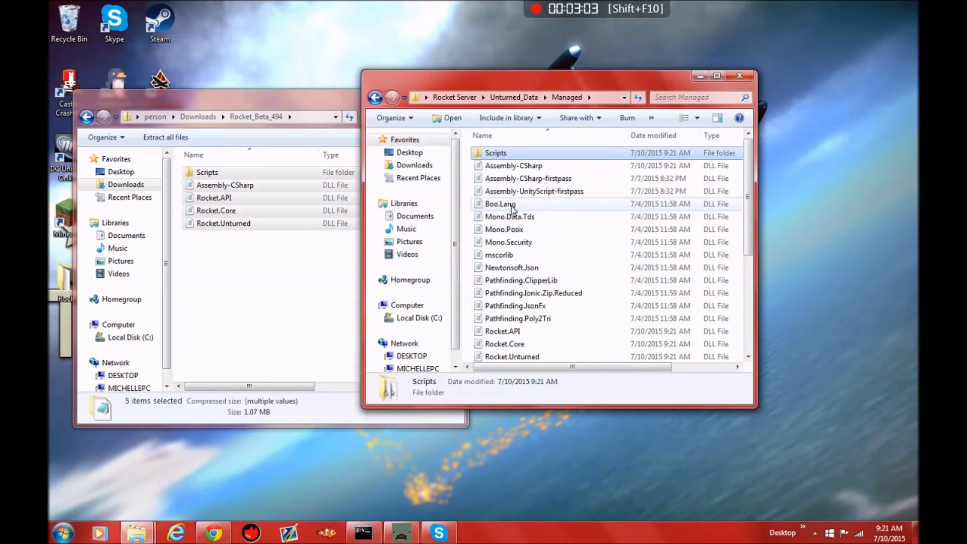
left_click_drag(281, 109, 229, 125)
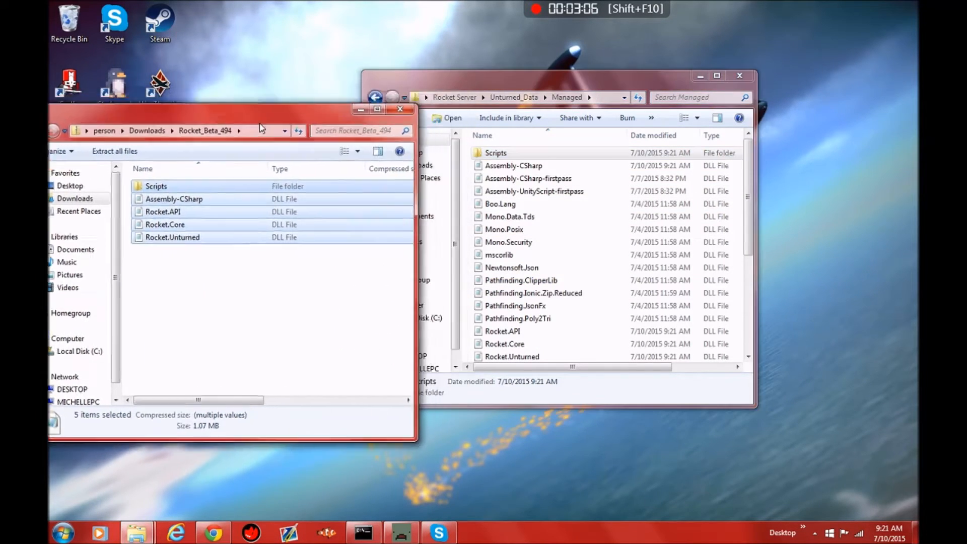
left_click(399, 112)
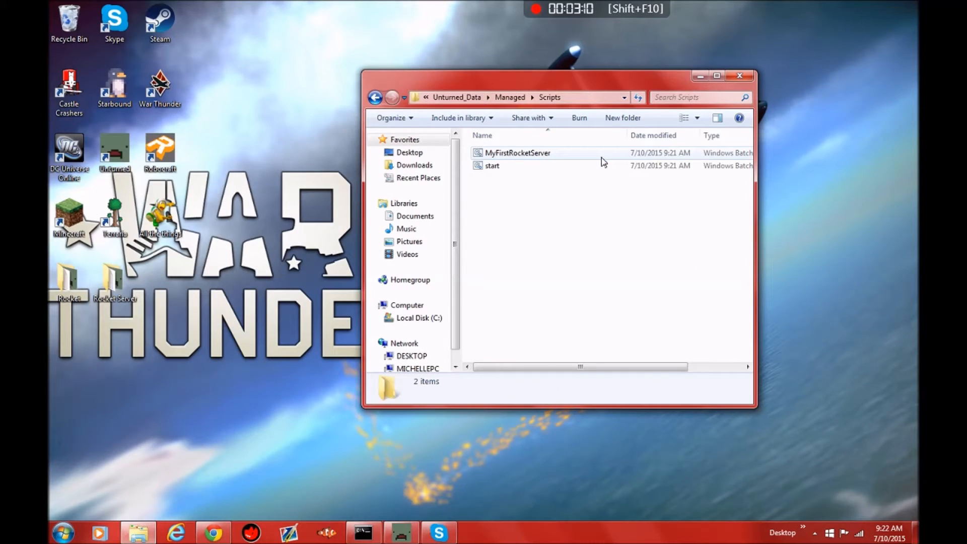
Step: Try to run the MyFirstRocketServer batch file in the Scripts folder inside Managed
double_click(548, 156)
left_click(527, 276)
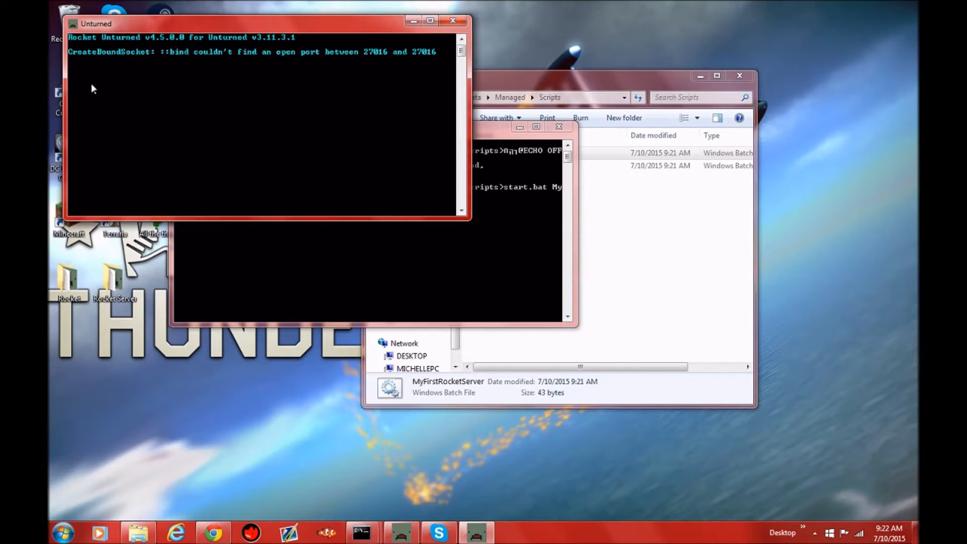
mouse_move(461, 52)
left_mouse_down()
mouse_move(464, 45)
mouse_move(466, 70)
left_mouse_up()
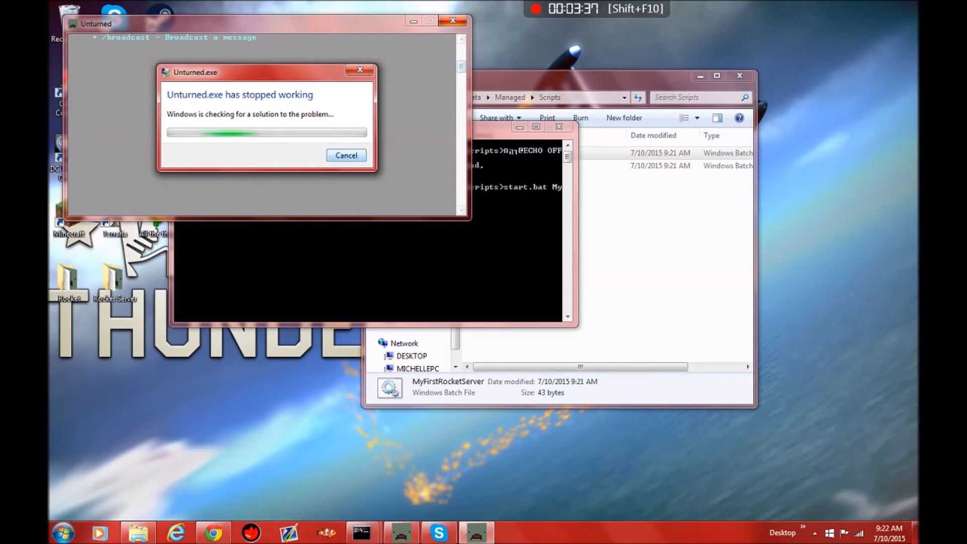
Step: Save and shut down the already running HammerBroPvp server with the save and shutdown console commands
left_click(410, 538)
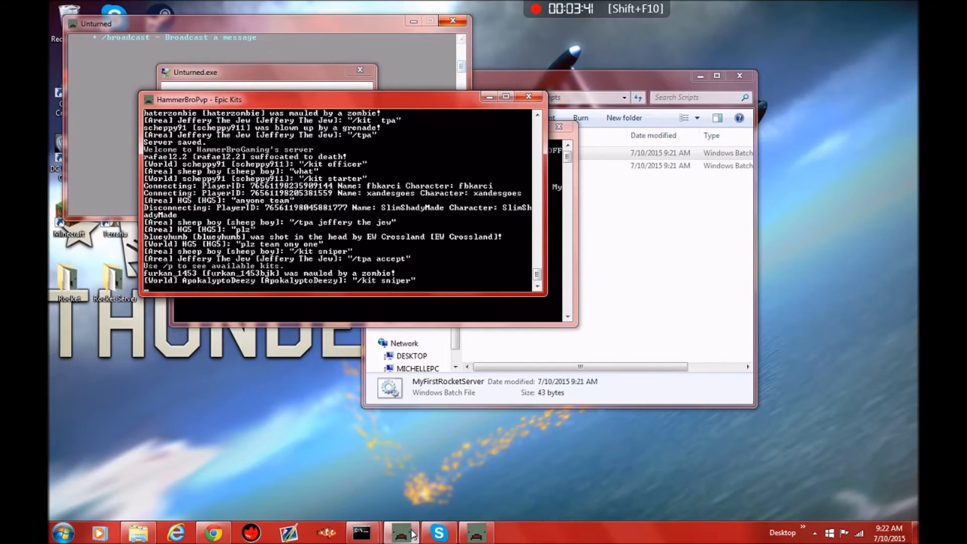
type("sa")
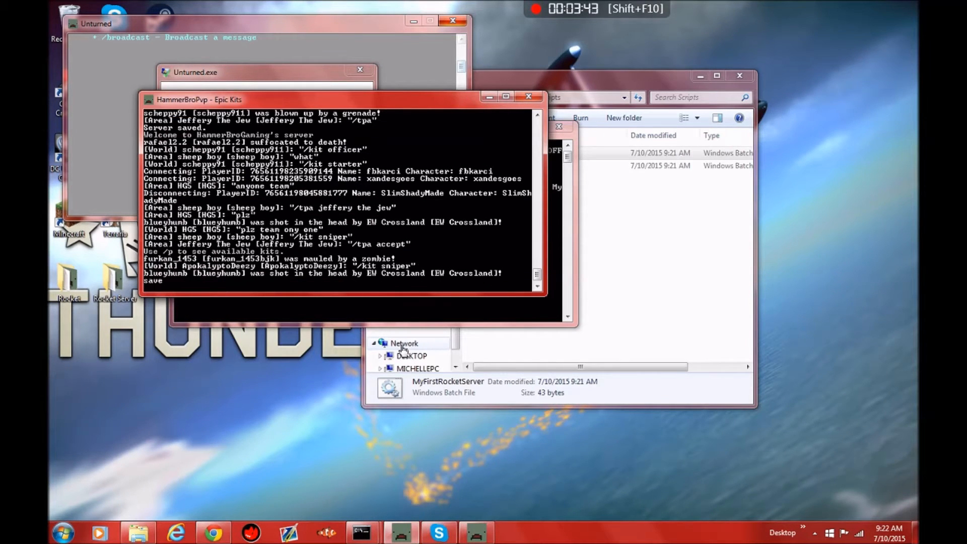
type("ve")
key("Return")
type("shutdown")
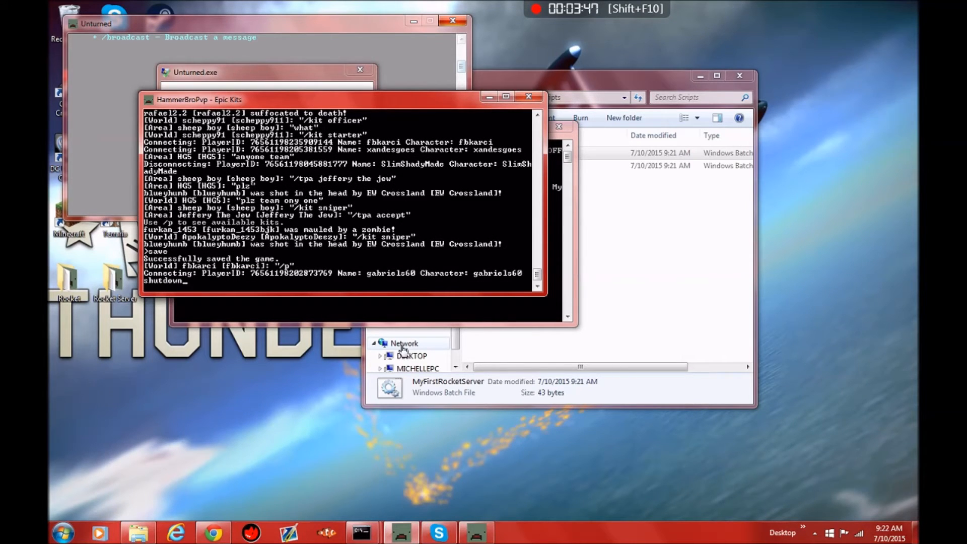
key("Return")
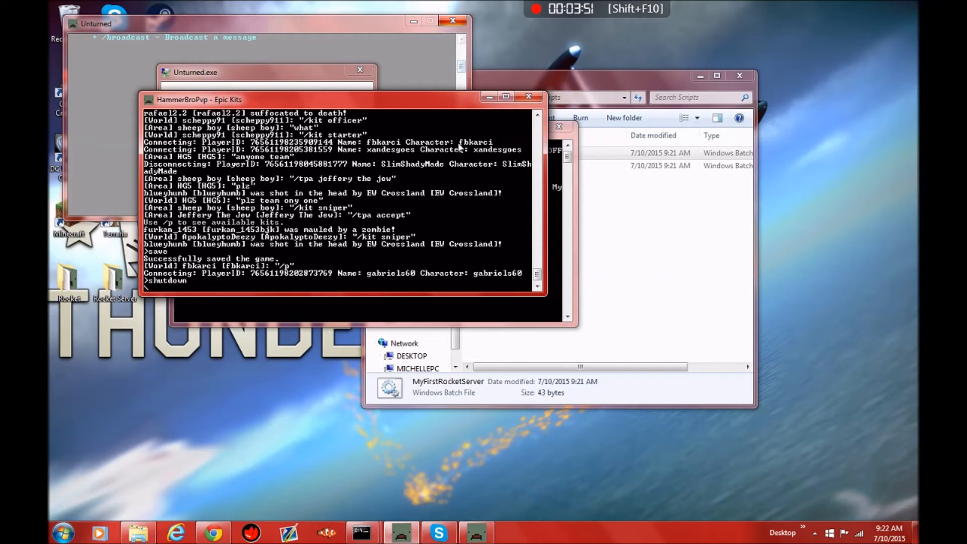
Step: Close the leftover command windows and the crashed Unturned.exe program
left_click(559, 130)
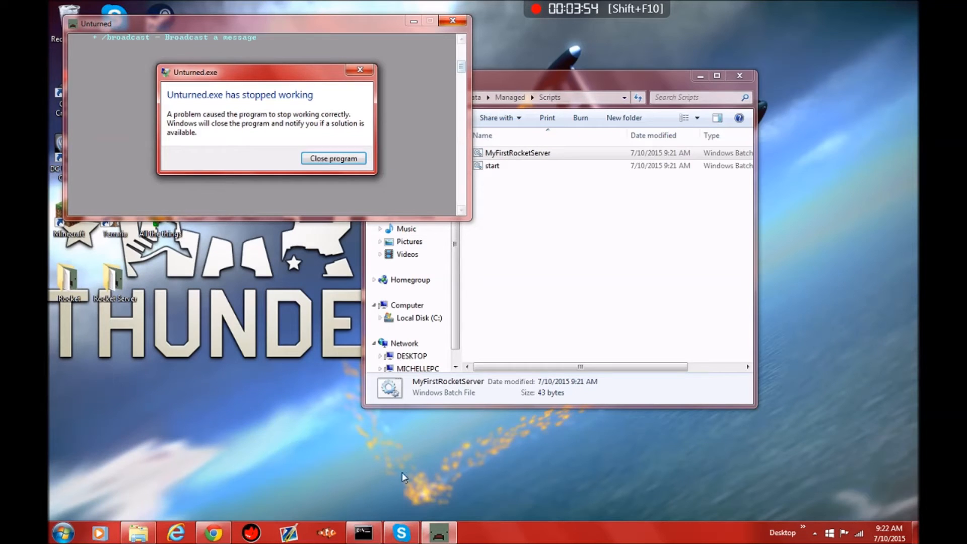
left_click(363, 533)
left_click(496, 68)
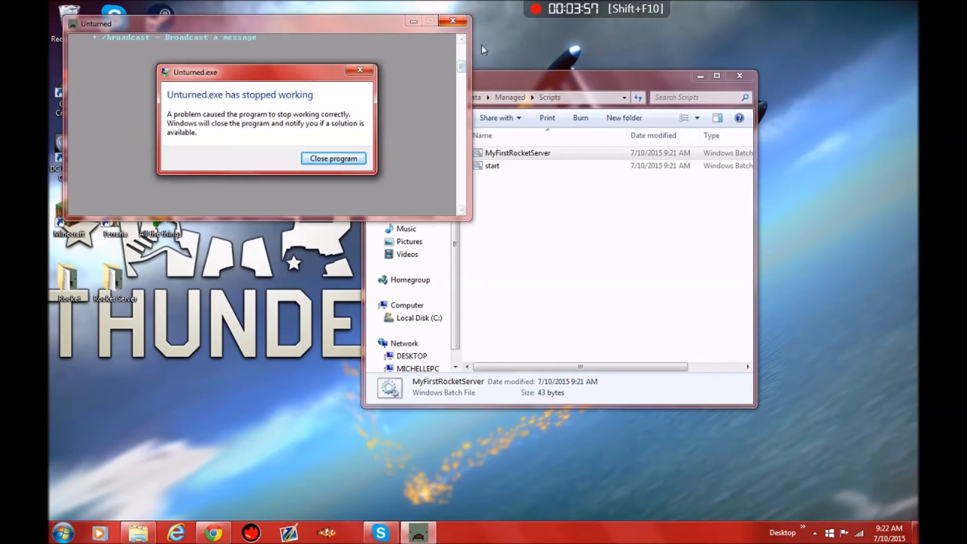
left_click(330, 157)
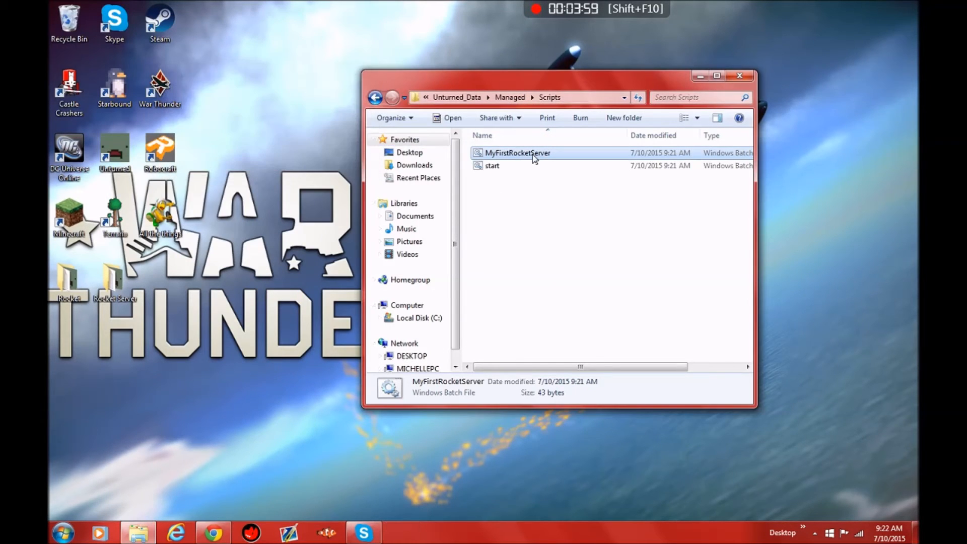
Step: Run MyFirstRocketServer again and place its Unturned console beside the command window
double_click(533, 155)
left_click(517, 278)
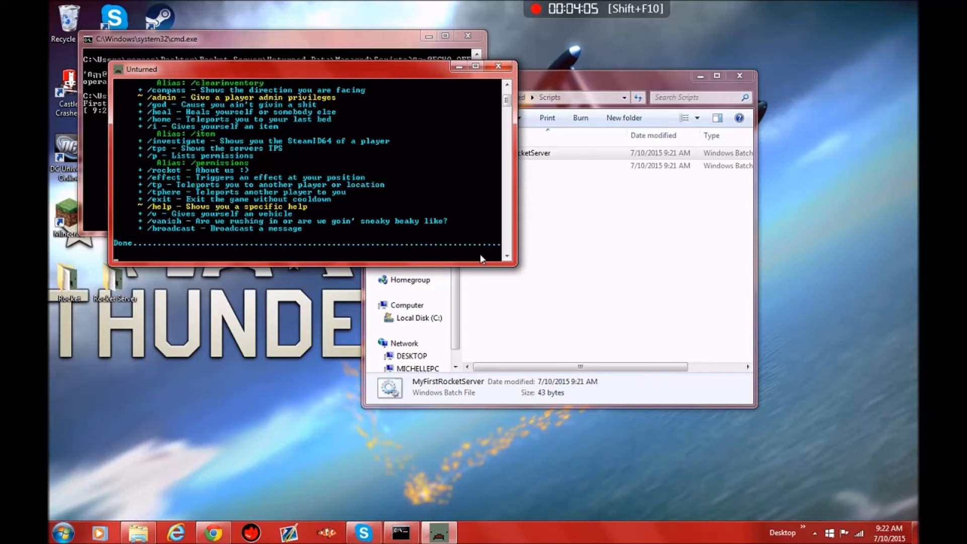
left_click_drag(342, 75, 590, 71)
left_click_drag(754, 92, 754, 94)
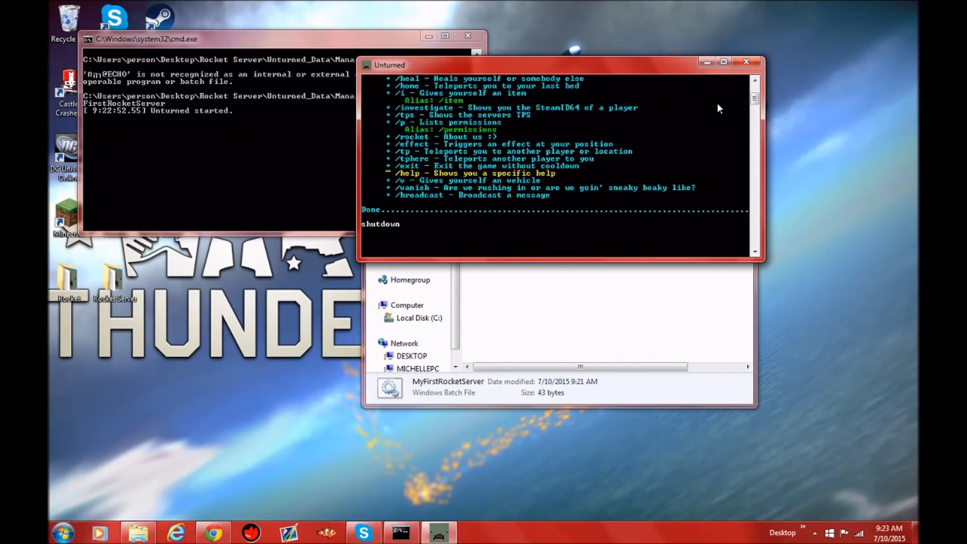
Step: Stop the new server with the shutdown command, close its command window, and return to the Unturned_Data folder
type("shutdown")
key("Return")
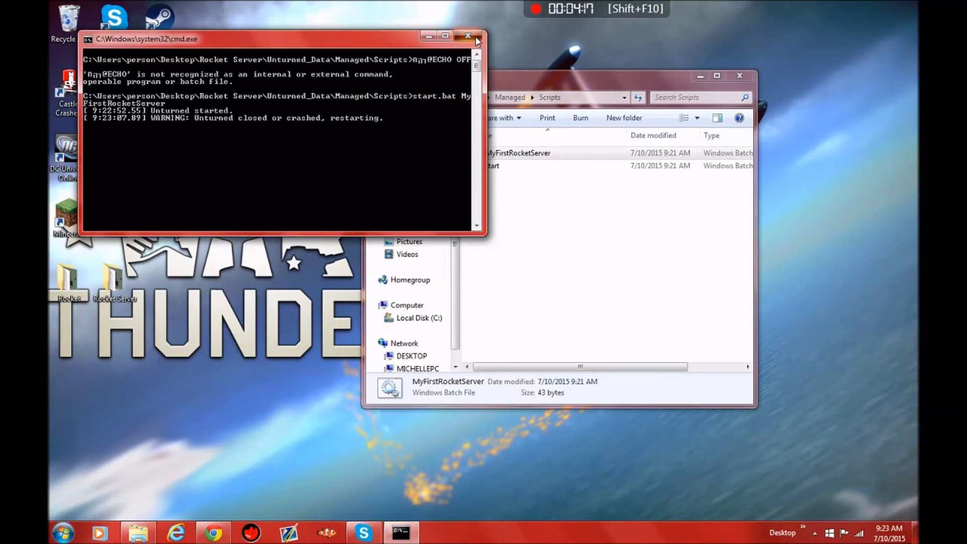
left_click(477, 37)
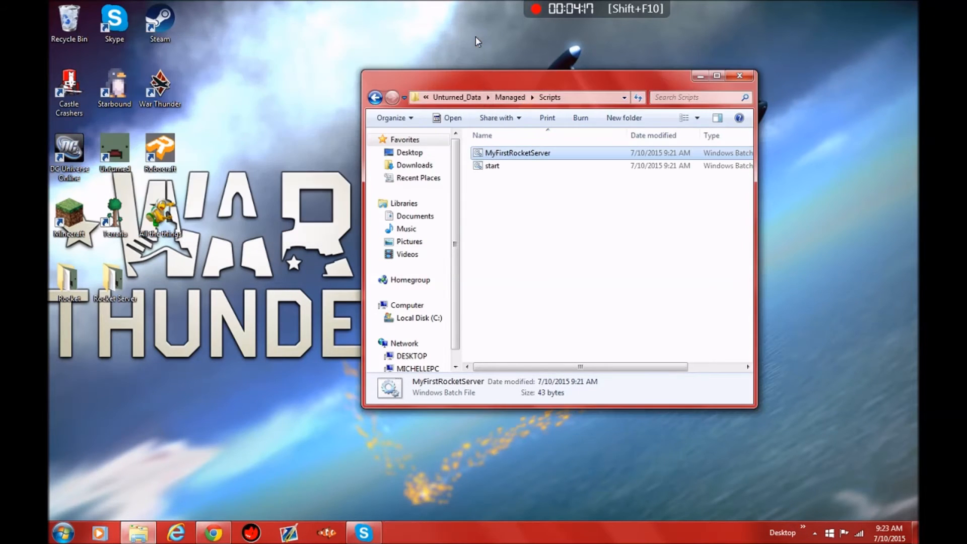
left_click(453, 98)
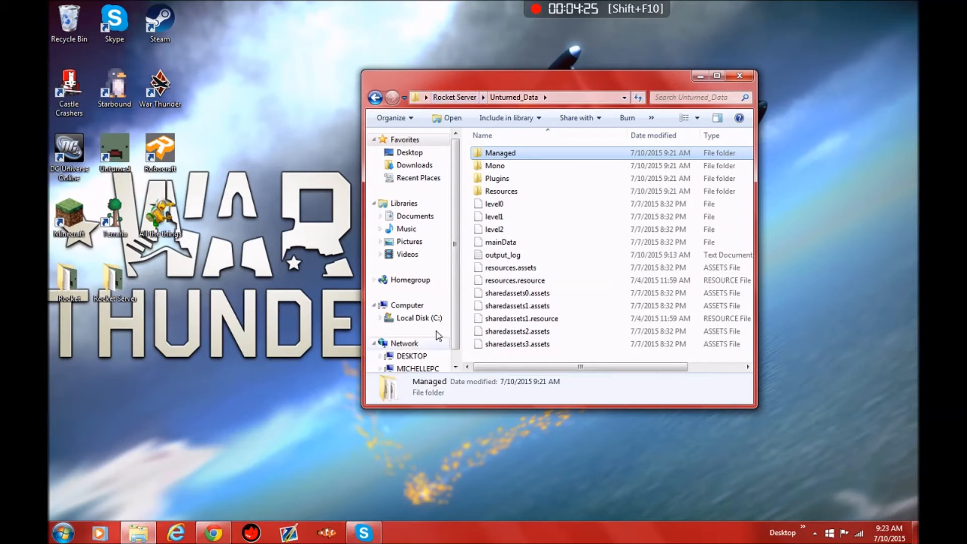
Step: Switch to the maximized Chrome window and open the Rocket site's Plugins page, dismissing the downloads bar
mouse_move(221, 535)
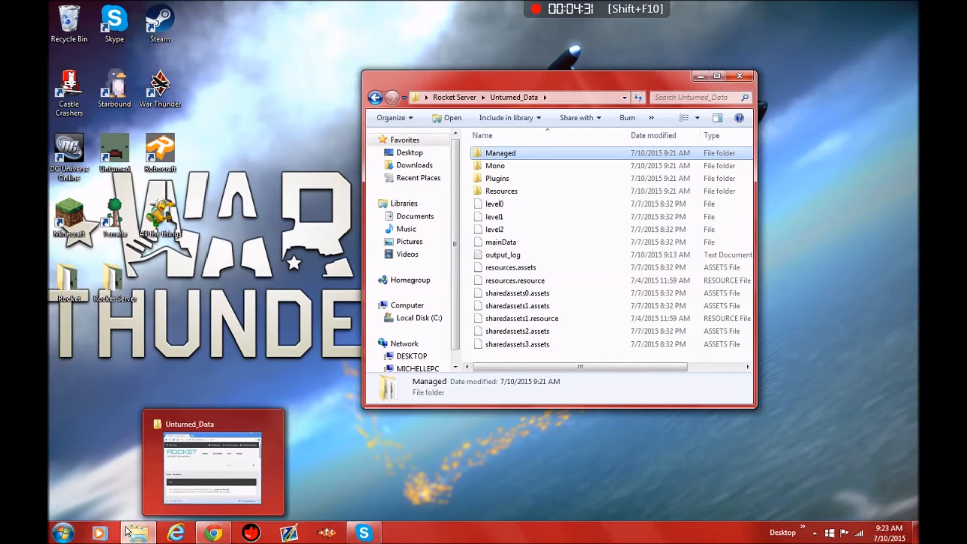
left_click(224, 532)
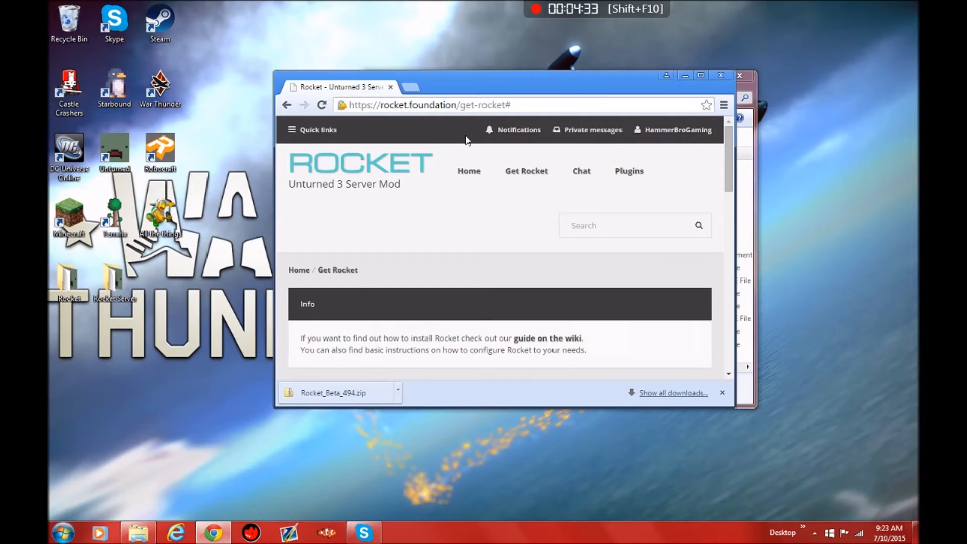
left_click_drag(525, 79, 329, 77)
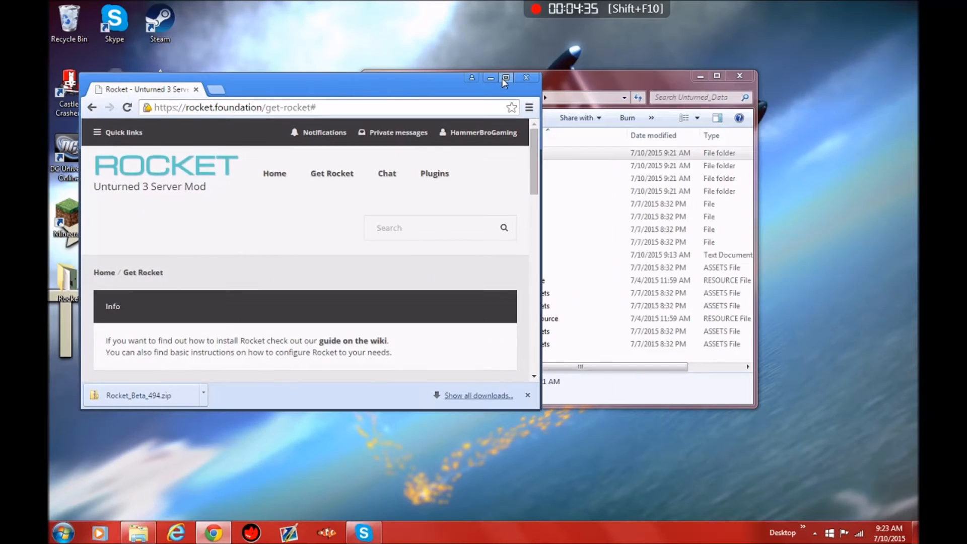
double_click(502, 77)
left_click(455, 130)
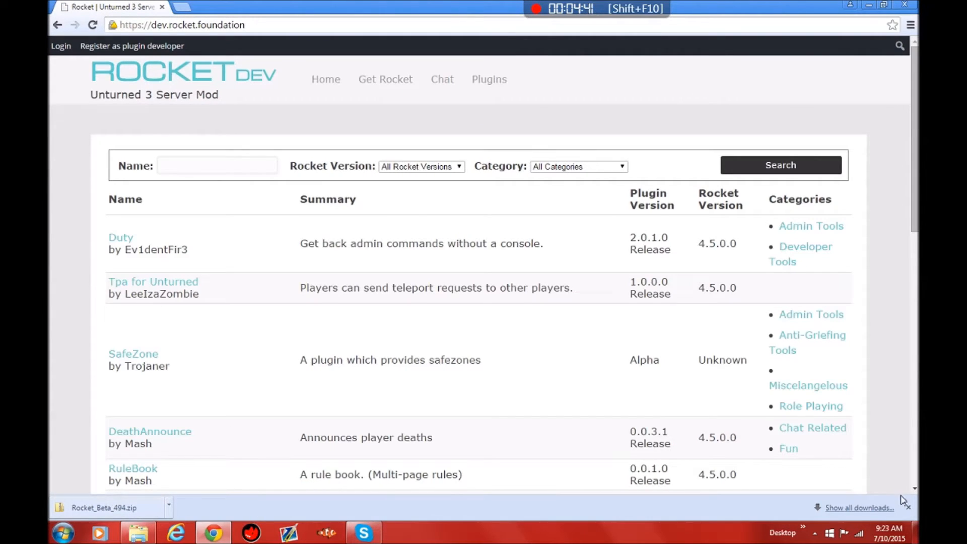
left_click(908, 508)
Step: Look through the available Rocket plugins on pages 1, 3 and 2 of the plugin list
scroll(363, 224, "down", 7)
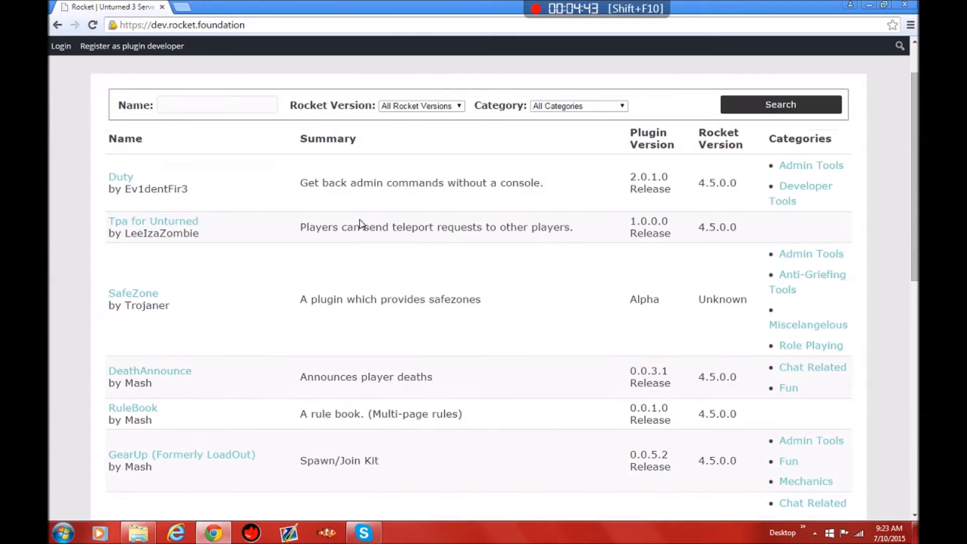
scroll(345, 238, "down", 4)
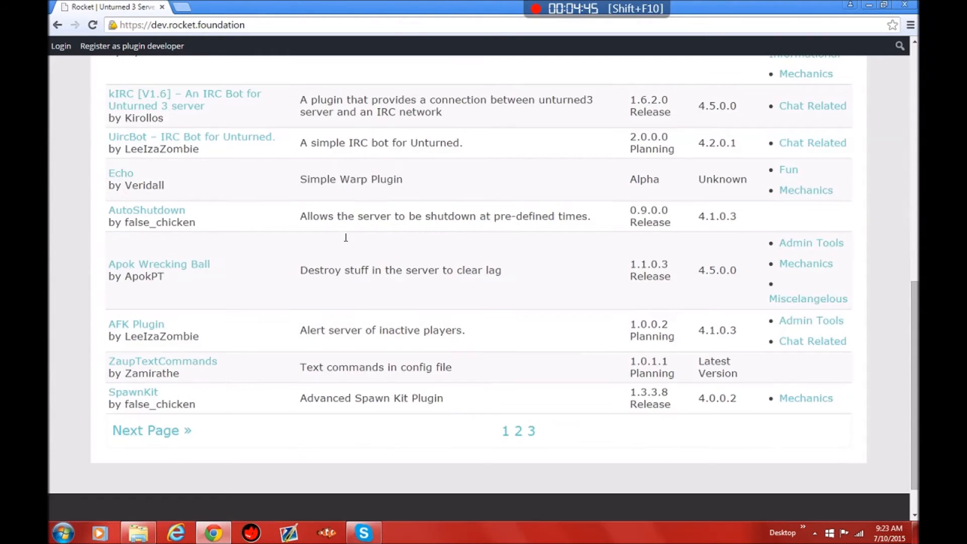
scroll(345, 263, "up", 12)
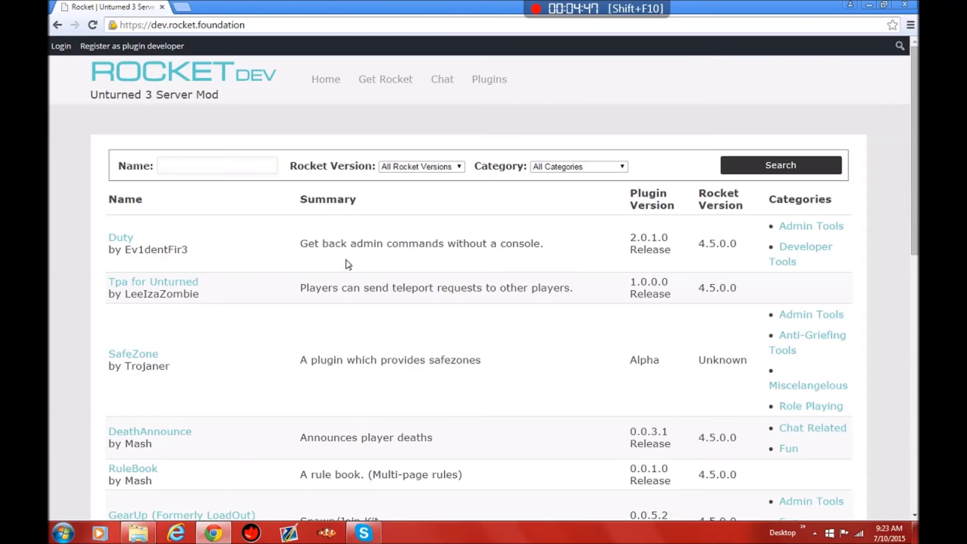
scroll(476, 228, "down", 11)
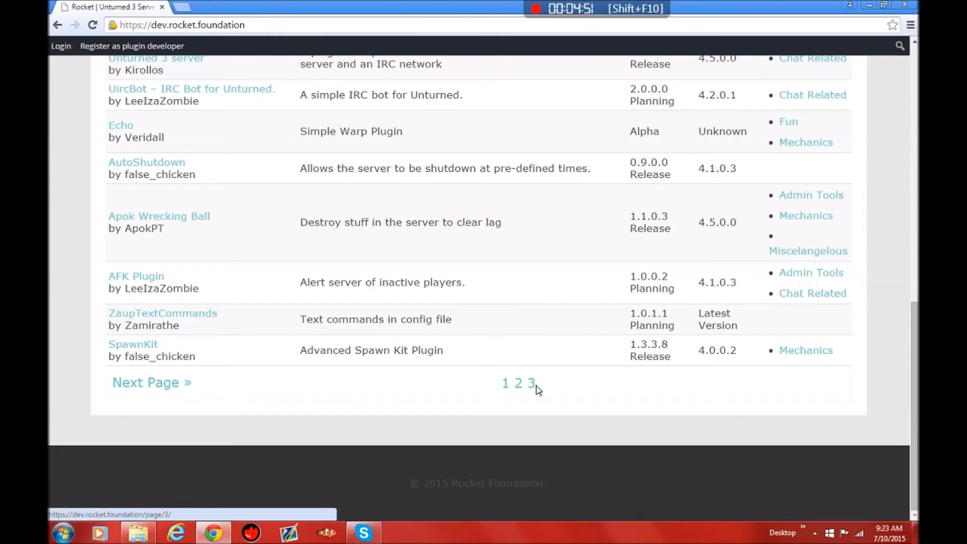
left_click(532, 385)
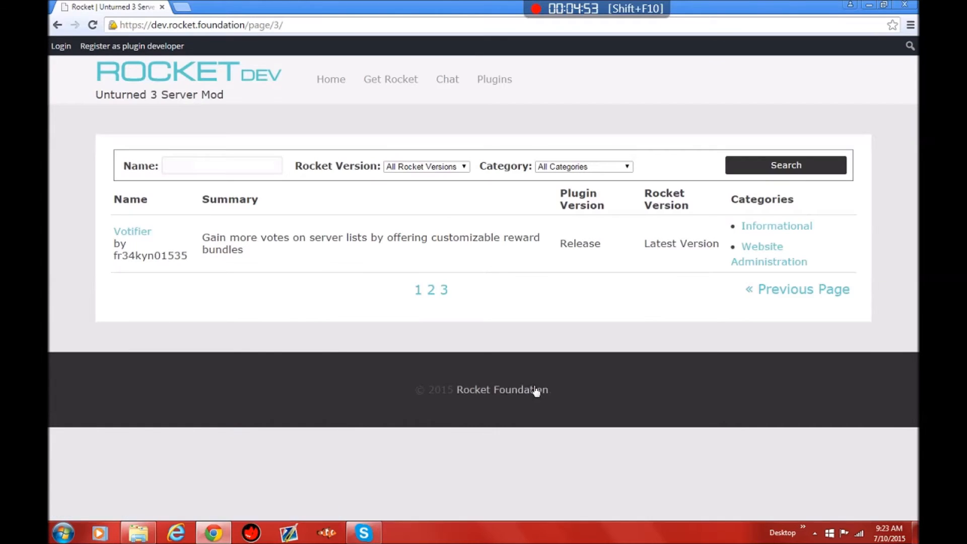
left_click(430, 291)
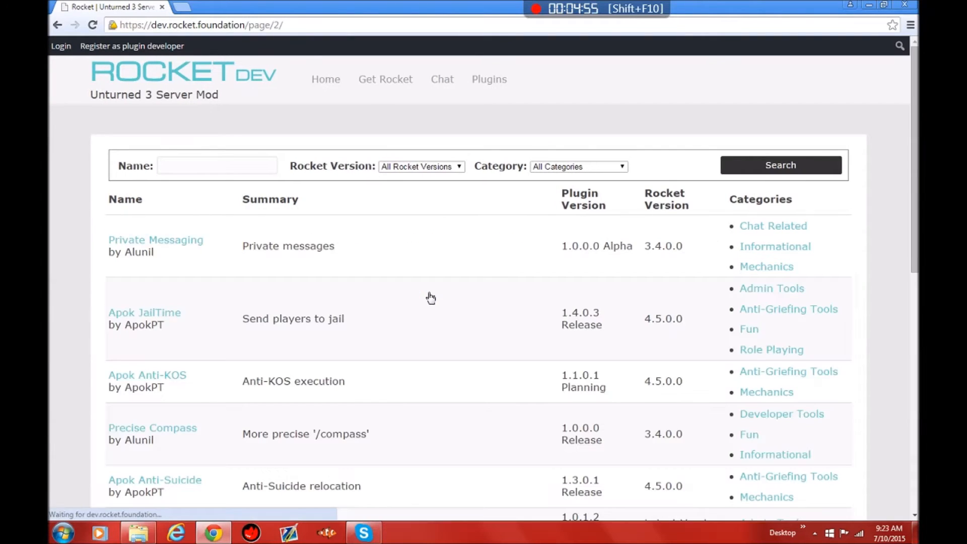
scroll(427, 301, "down", 2)
scroll(428, 301, "down", 2)
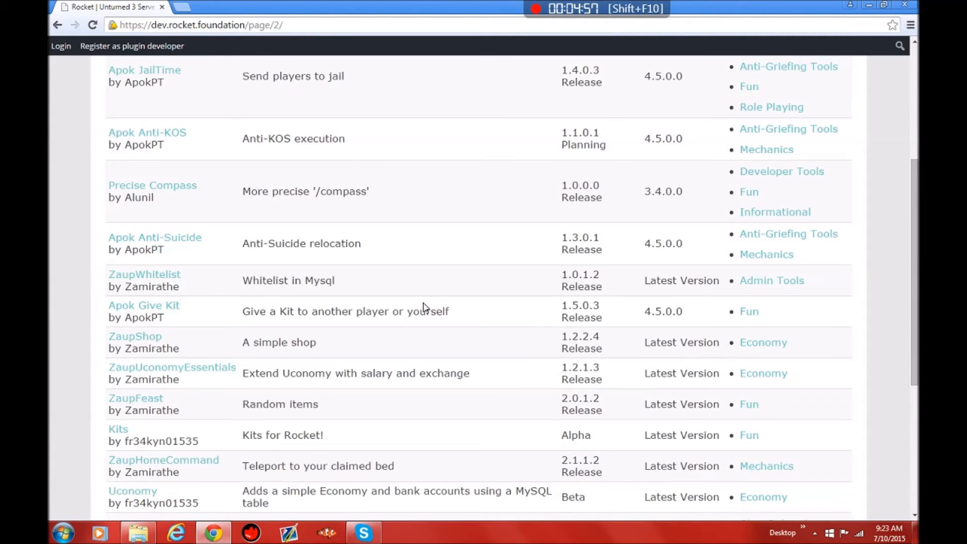
scroll(284, 362, "down", 1)
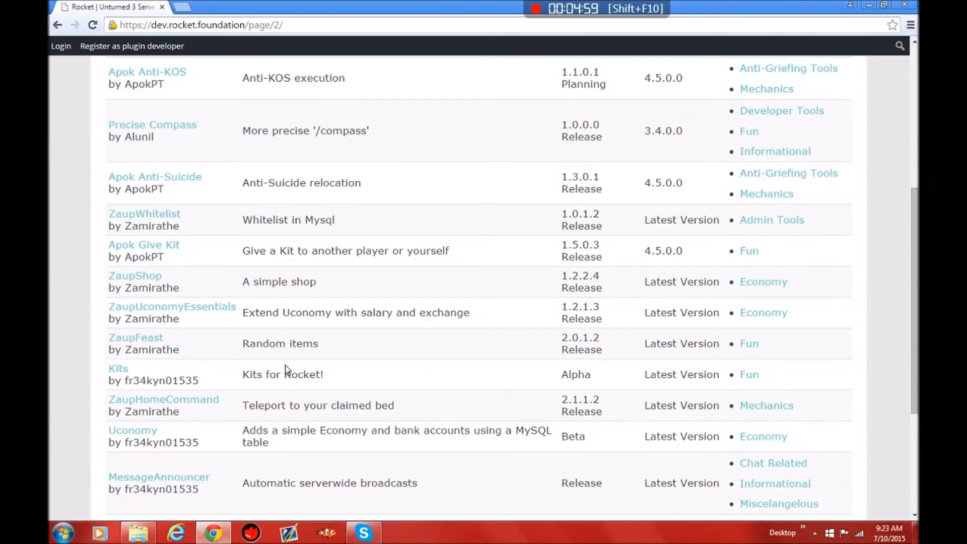
Step: Open the Kits plugin's page and examine its description and default configuration
left_click(117, 371)
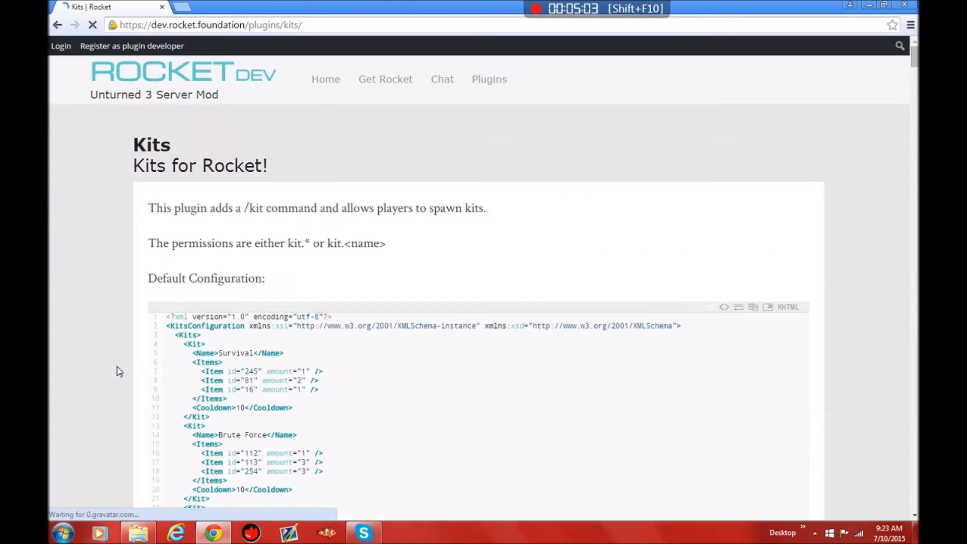
scroll(337, 355, "down", 5)
left_click_drag(286, 314, 156, 170)
left_click(376, 251)
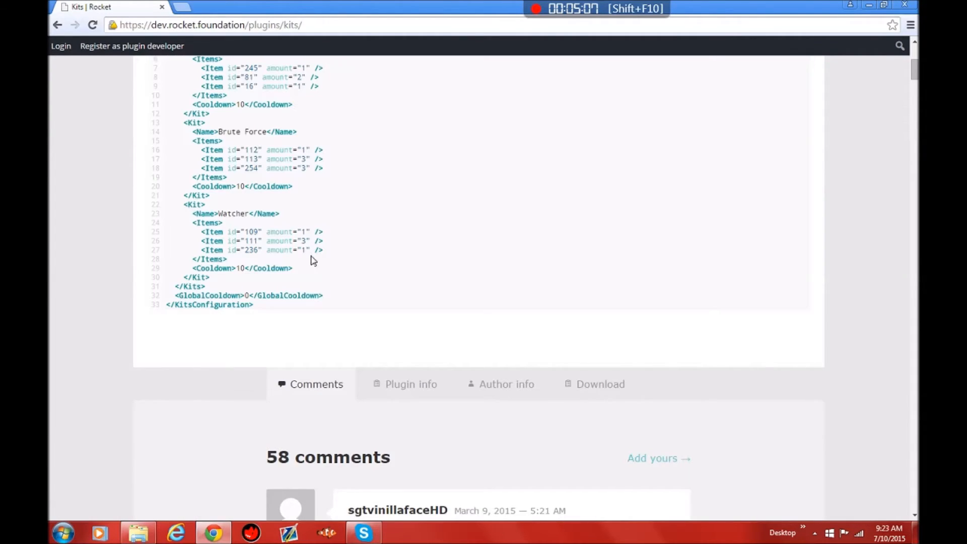
Step: Download the Kits #21 development build from the plugin page and minimize the browser
left_click(602, 387)
scroll(599, 393, "down", 5)
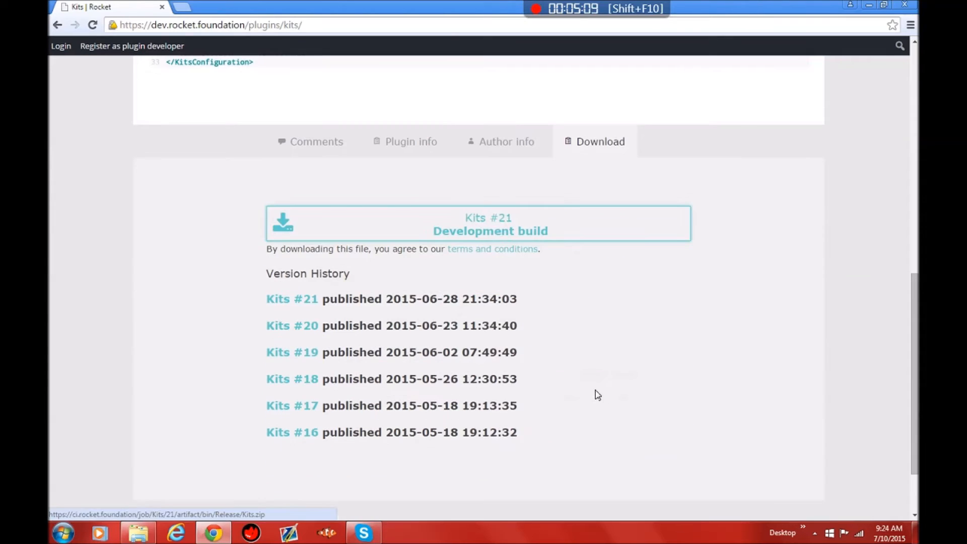
left_click(473, 228)
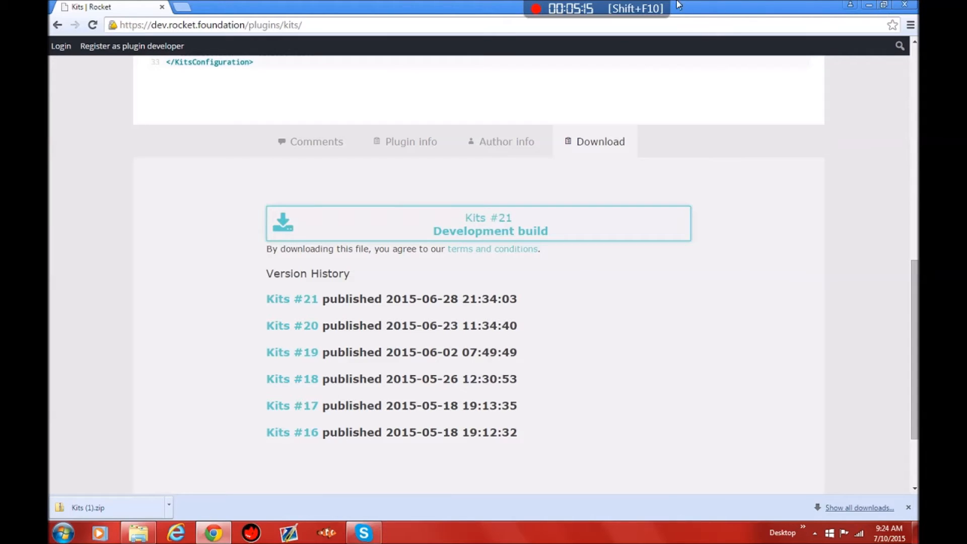
left_click(868, 5)
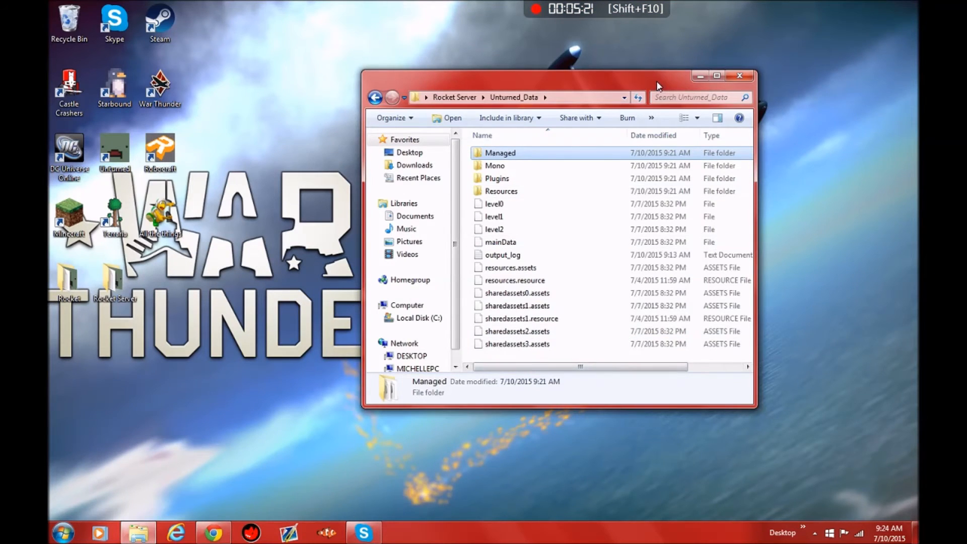
Step: In the Rocket Server folder, go to Servers, -FIXED_CTRL_C, Rocket and open its Plugins folder
left_click_drag(657, 80, 687, 80)
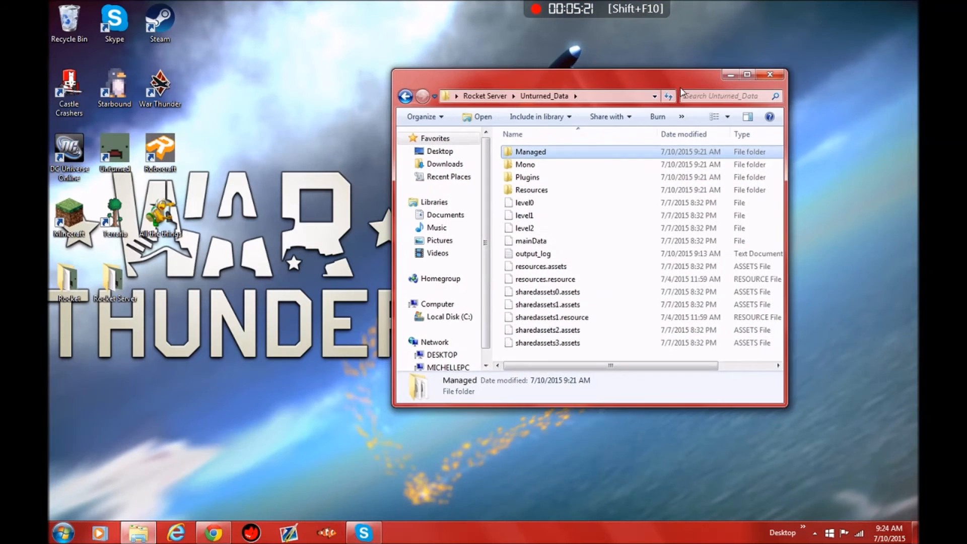
left_click(485, 96)
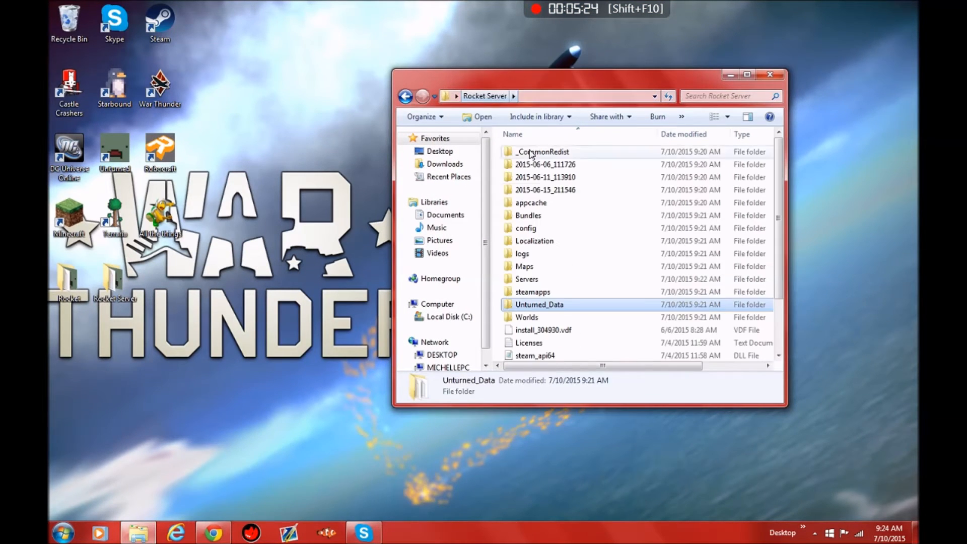
double_click(561, 279)
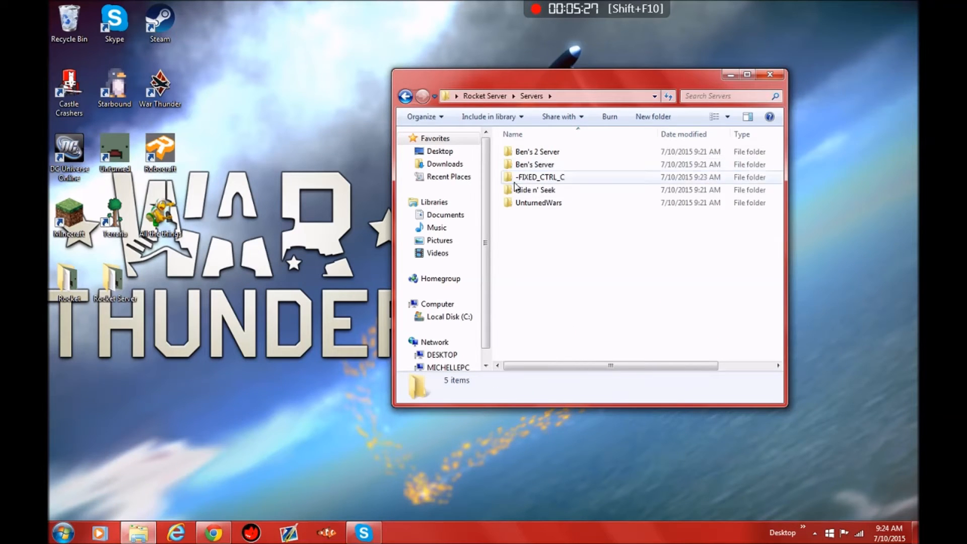
left_click(531, 178)
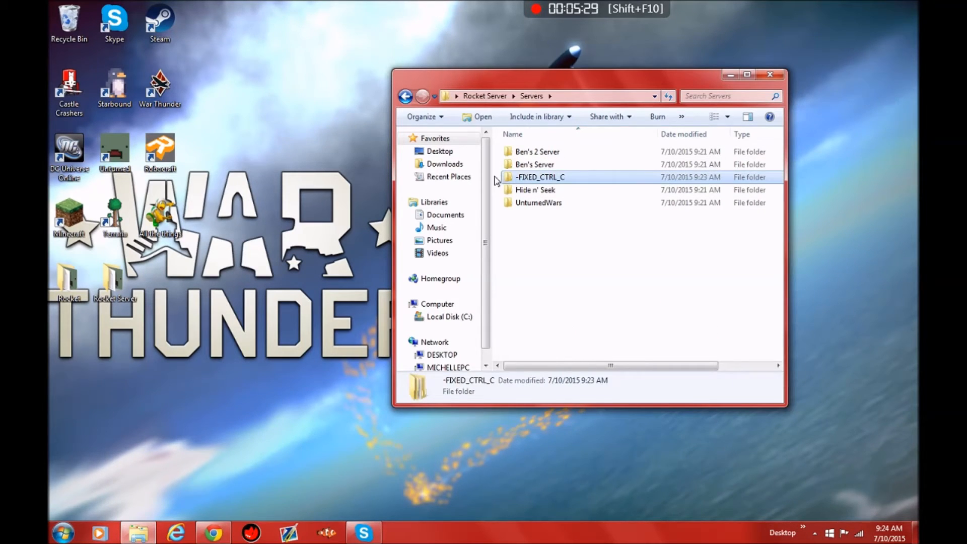
double_click(562, 179)
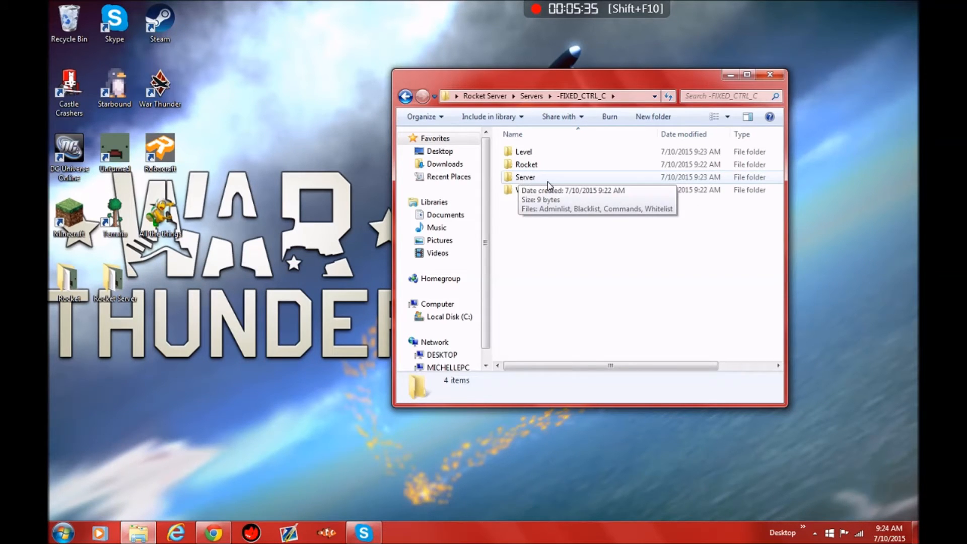
double_click(618, 179)
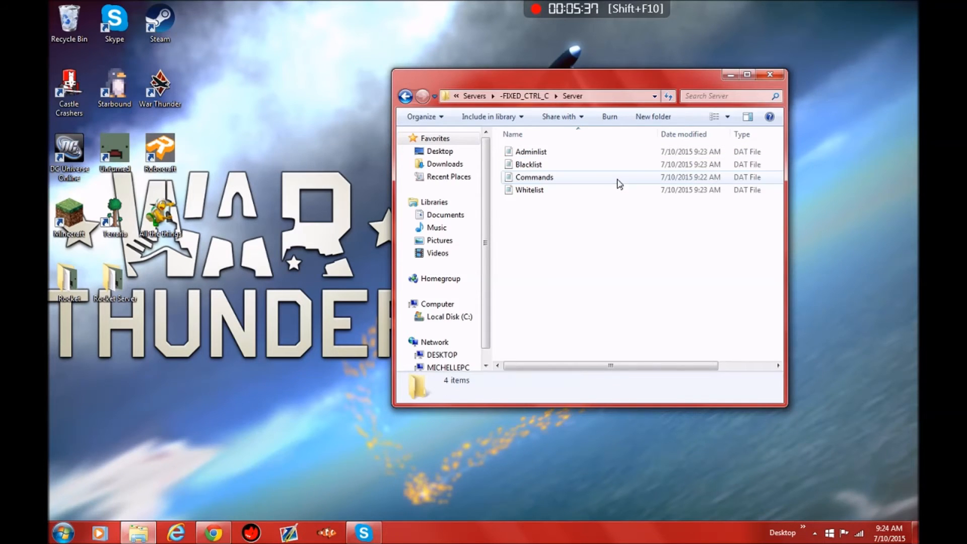
left_click(521, 96)
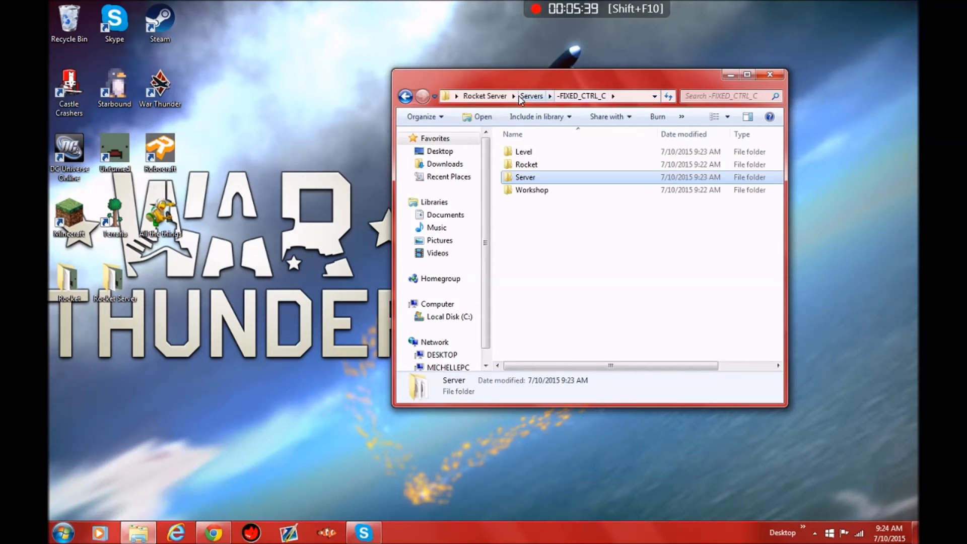
double_click(525, 165)
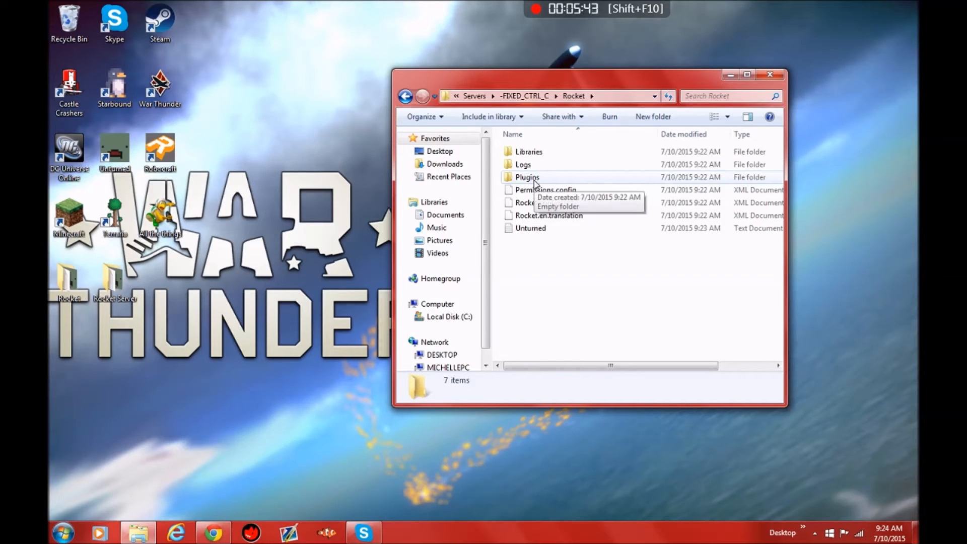
double_click(527, 178)
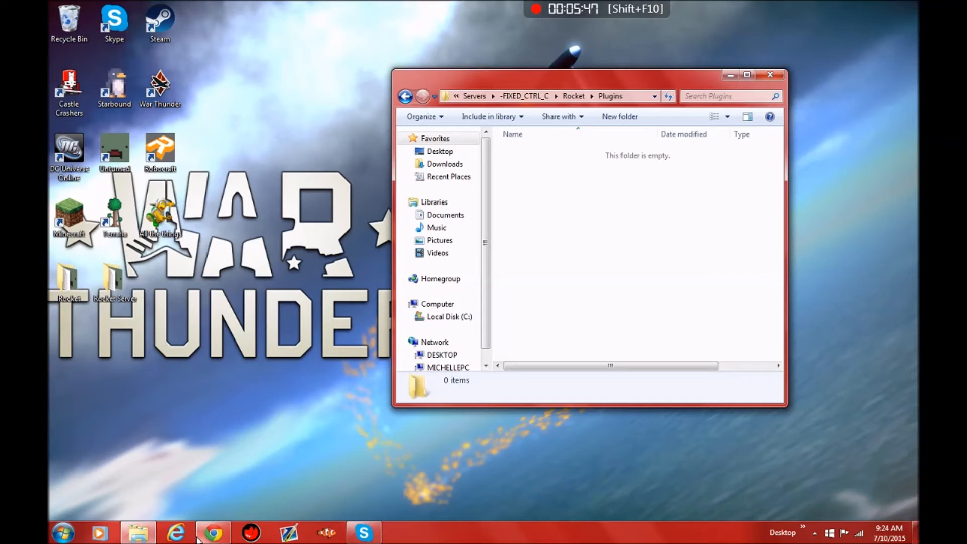
Step: Copy the Kits DLL from the downloaded Kits (1) archive into the server's Plugins folder and close the extra windows
double_click(84, 274)
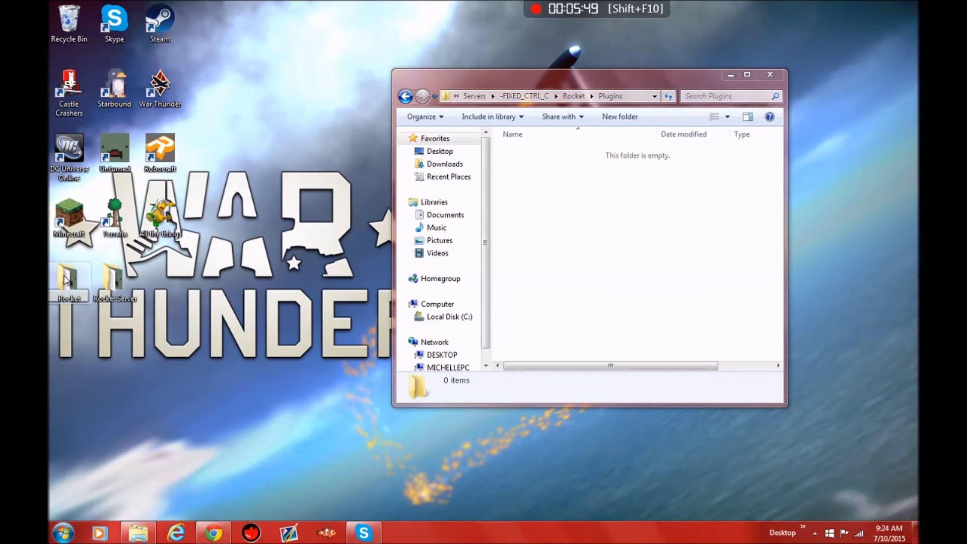
left_click(459, 179)
left_click_drag(615, 104, 335, 104)
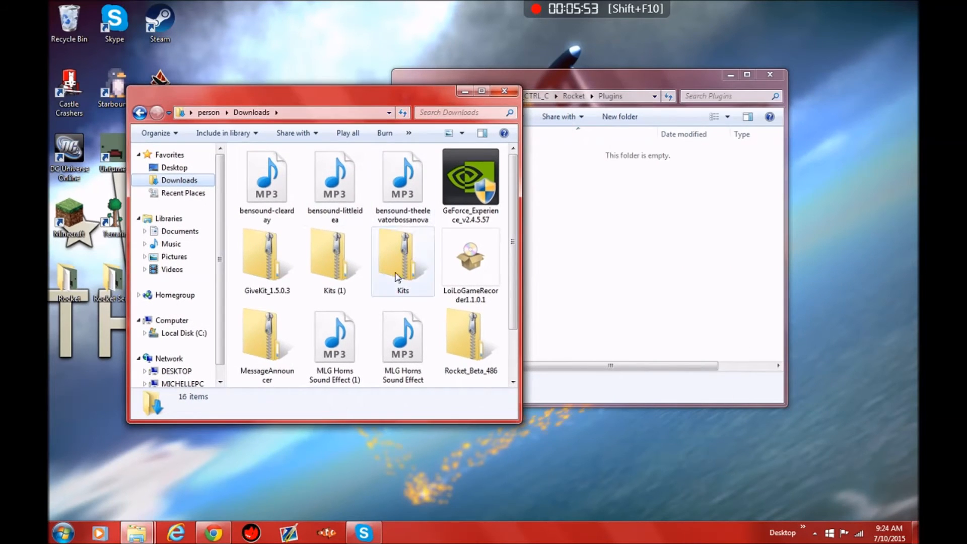
double_click(342, 272)
left_click_drag(268, 165, 637, 192)
left_click_drag(352, 99, 226, 140)
left_click(379, 130)
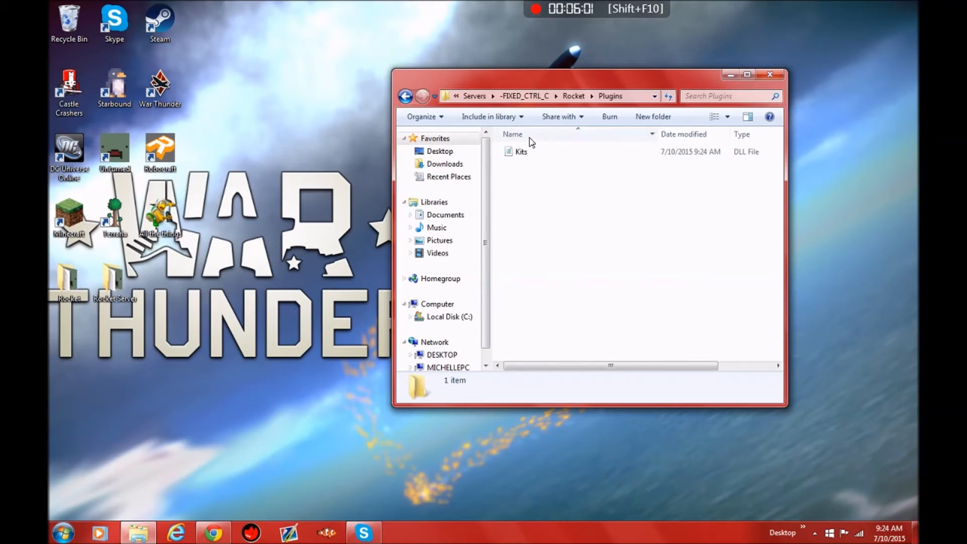
Step: Start the server again with the MyFirstRocketServer script in Unturned_Data, Managed, Scripts so it loads the Kits plugin
left_click(478, 96)
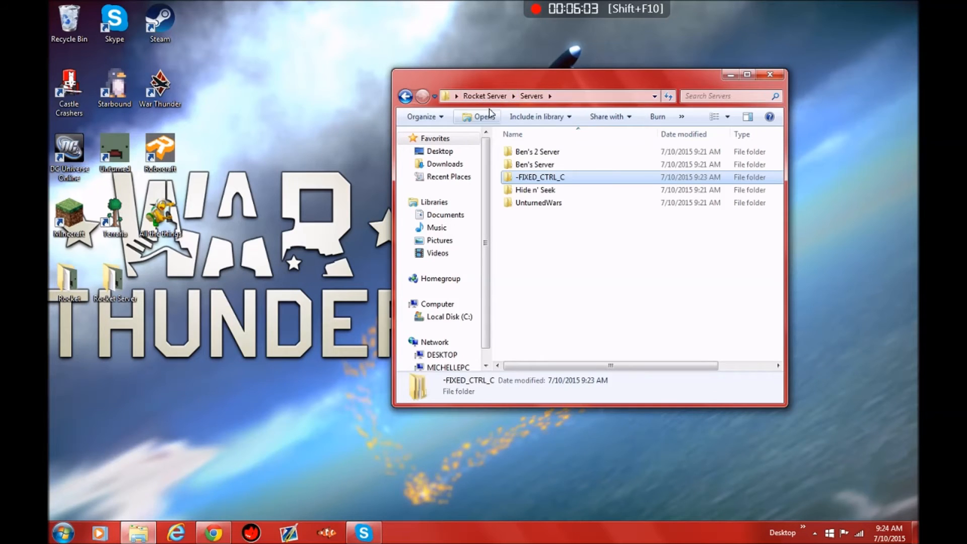
left_click(487, 97)
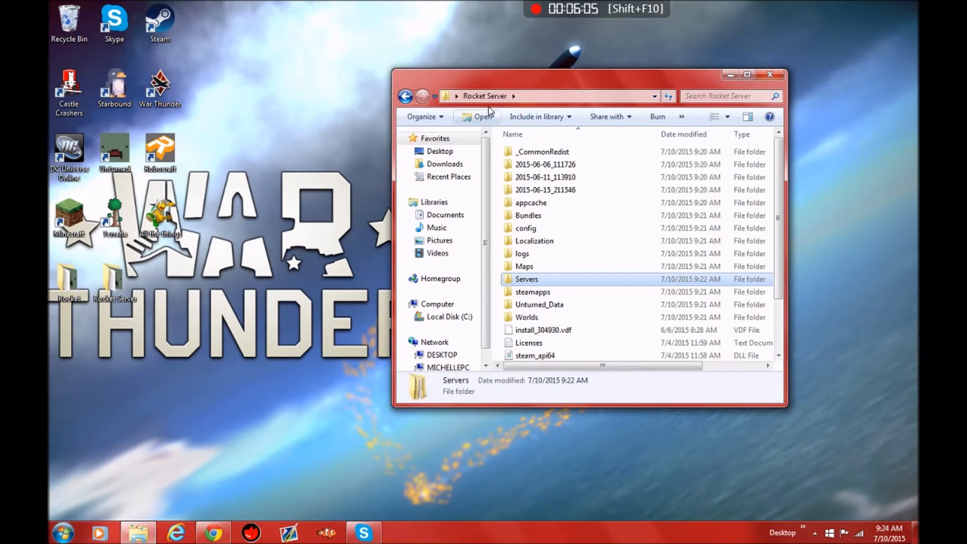
double_click(541, 304)
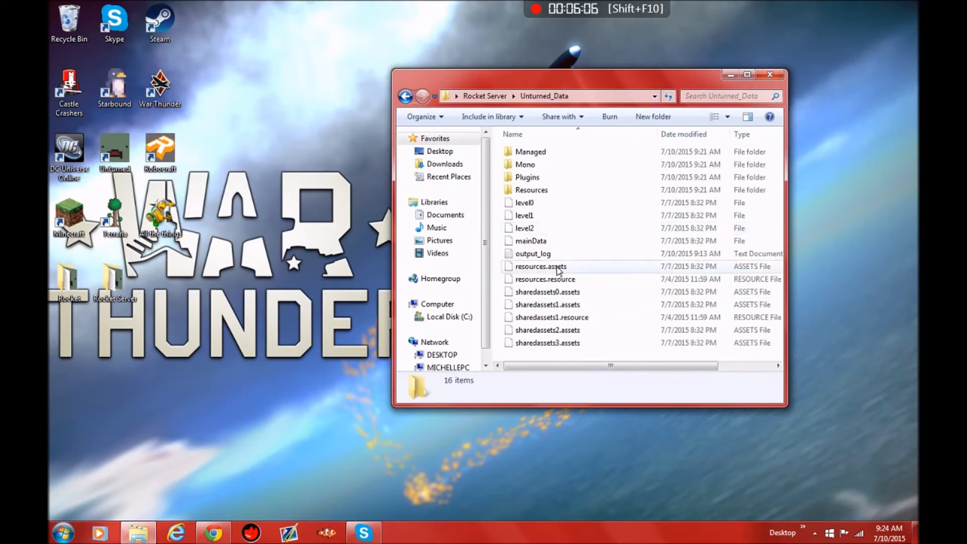
double_click(545, 153)
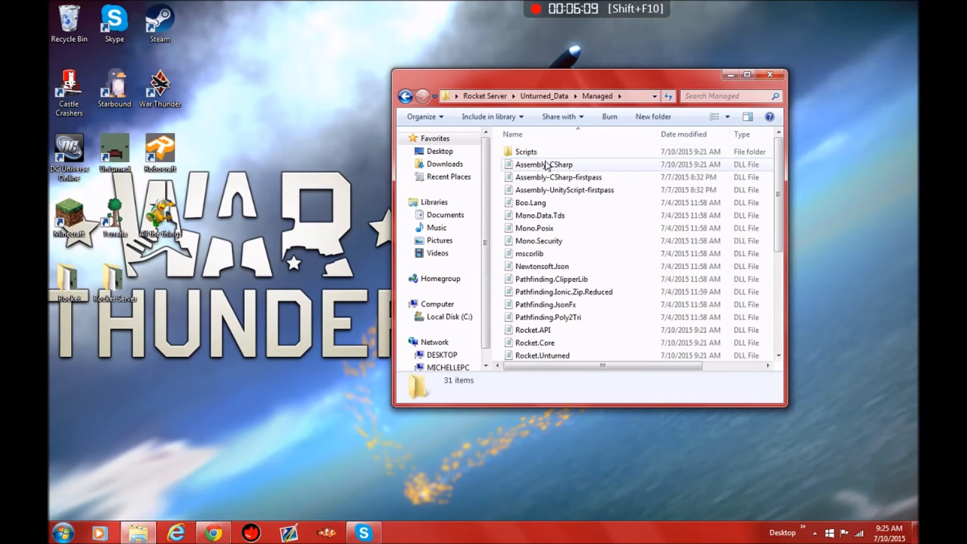
double_click(546, 153)
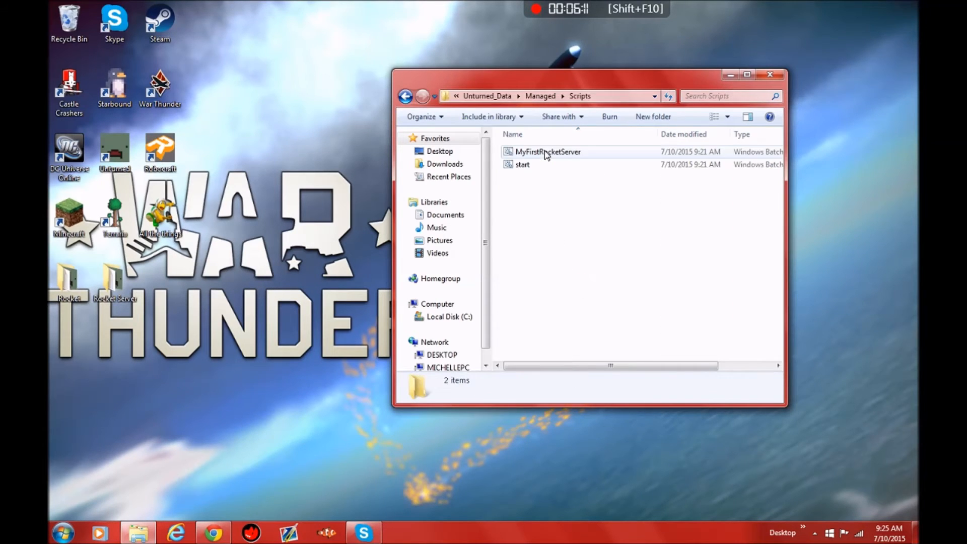
double_click(545, 154)
left_click(508, 276)
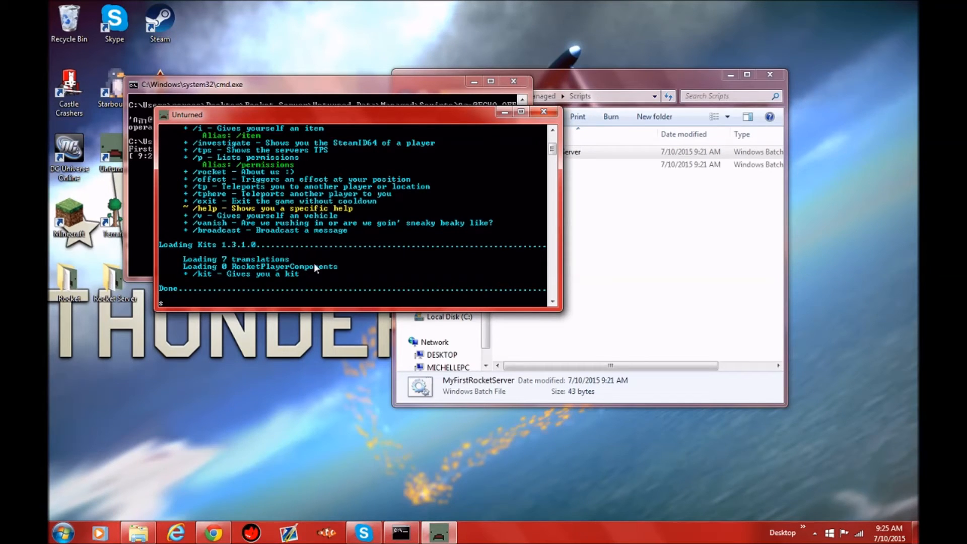
Step: Stop the running server with the shutdown command and close its command window
type("shutdown")
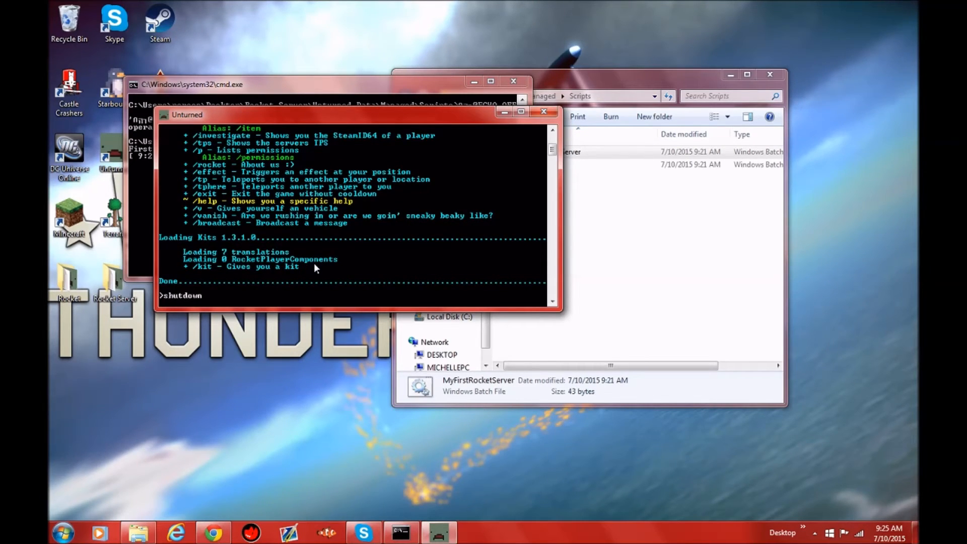
key("Return")
left_click(514, 81)
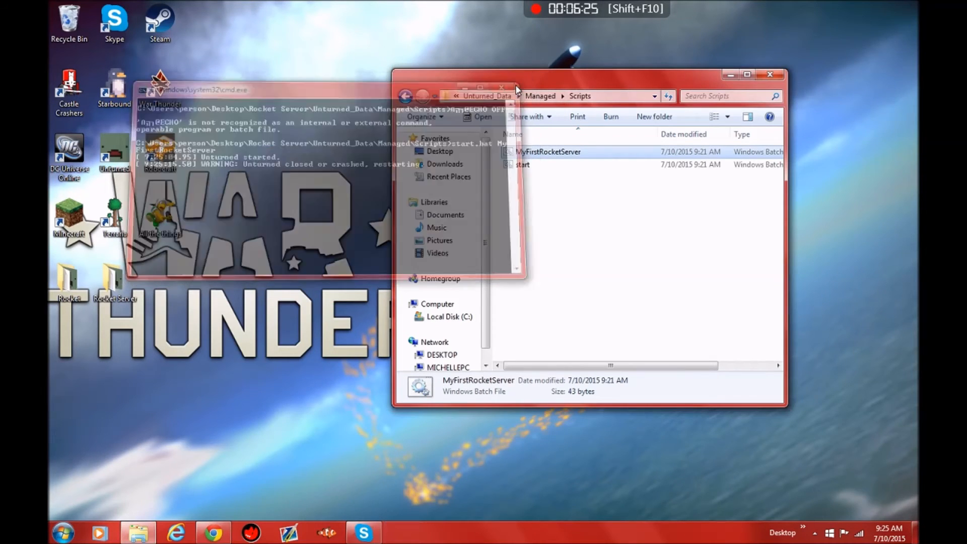
Step: Go back to the -FIXED_CTRL_C server's Rocket Plugins folder and open the Kits folder inside it
left_click(498, 95)
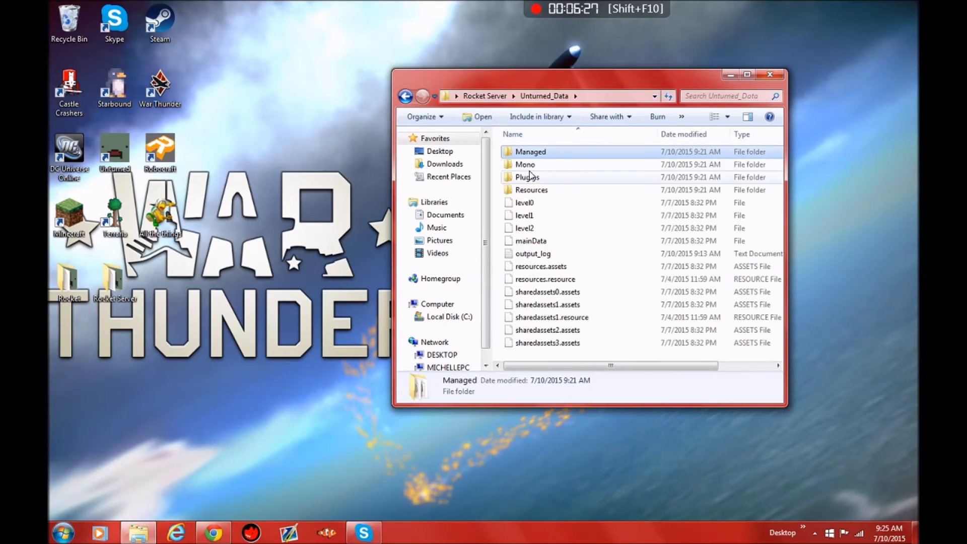
left_click(485, 96)
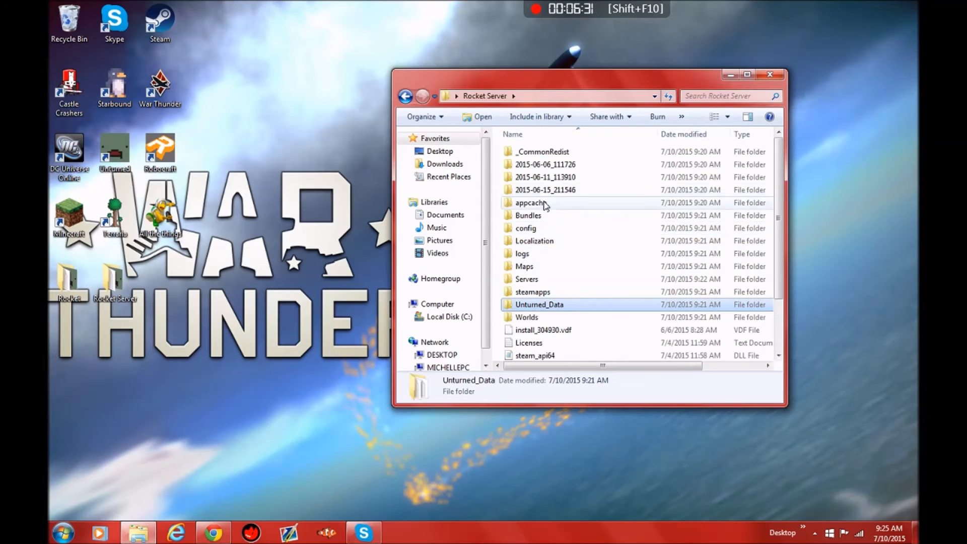
double_click(527, 279)
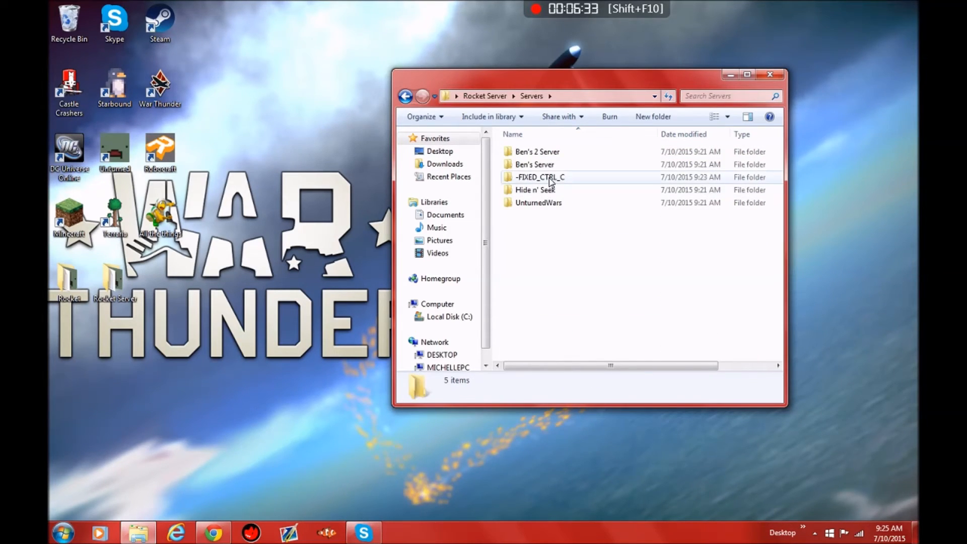
double_click(550, 178)
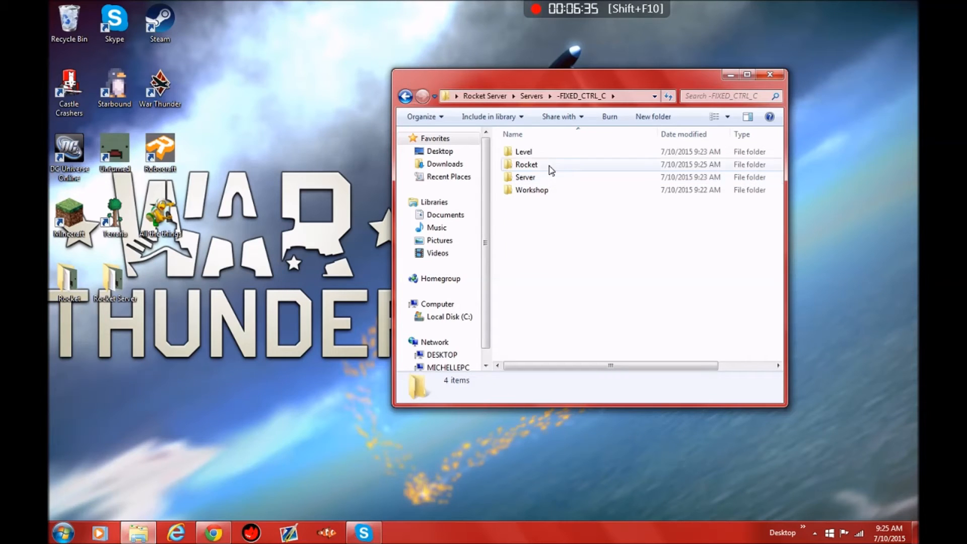
left_click(547, 177)
double_click(542, 165)
double_click(536, 181)
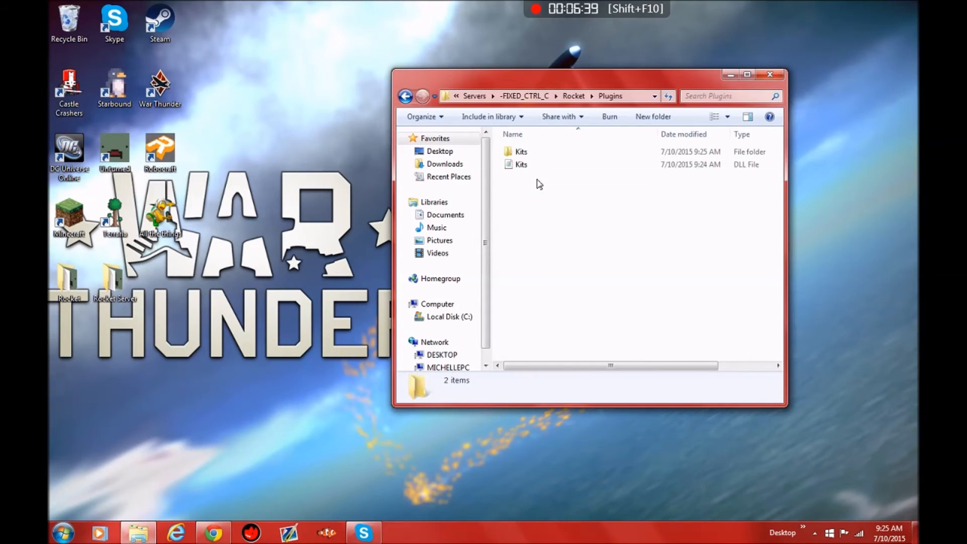
double_click(517, 152)
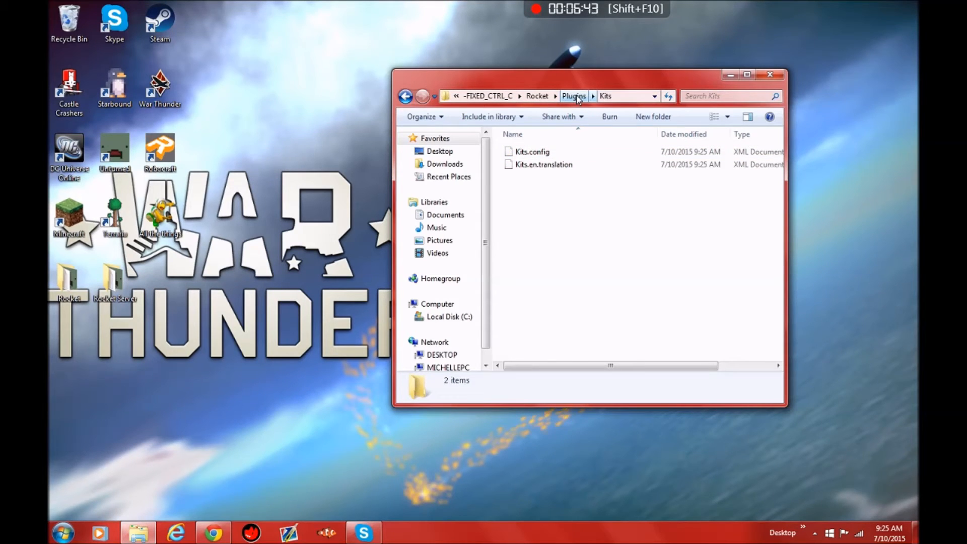
Step: Examine the kit definitions in Kits.config with Notepad, then close it and return to the server's Rocket folder
right_click(552, 154)
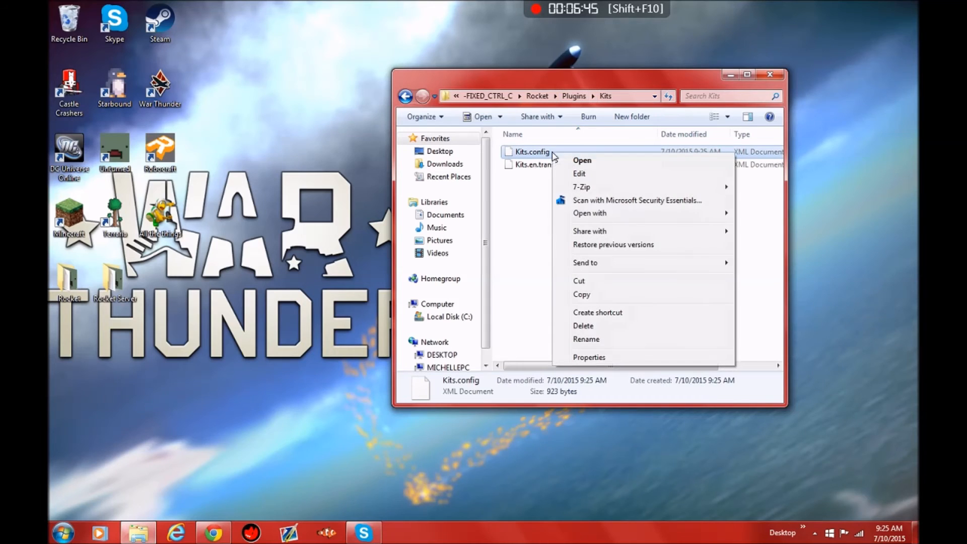
mouse_move(579, 213)
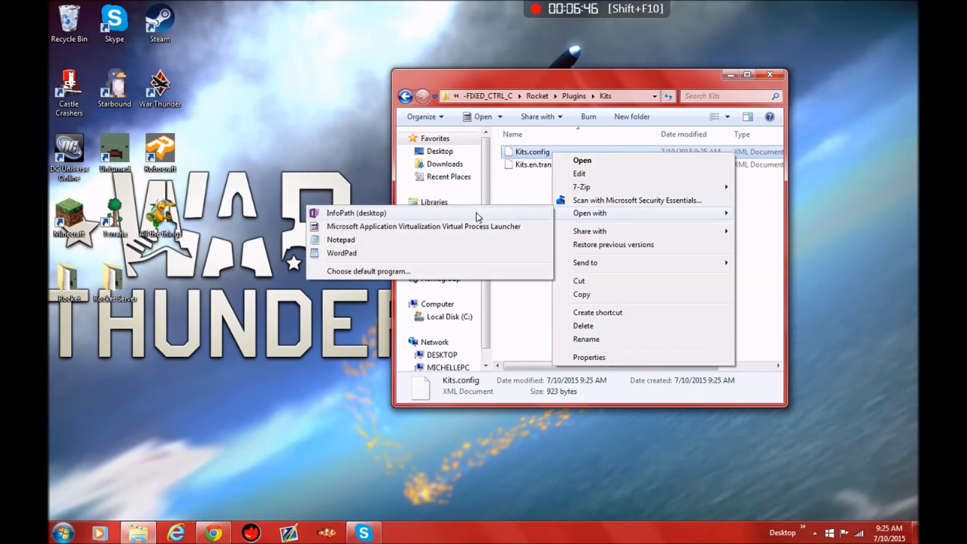
left_click(333, 241)
scroll(339, 215, "down", 5)
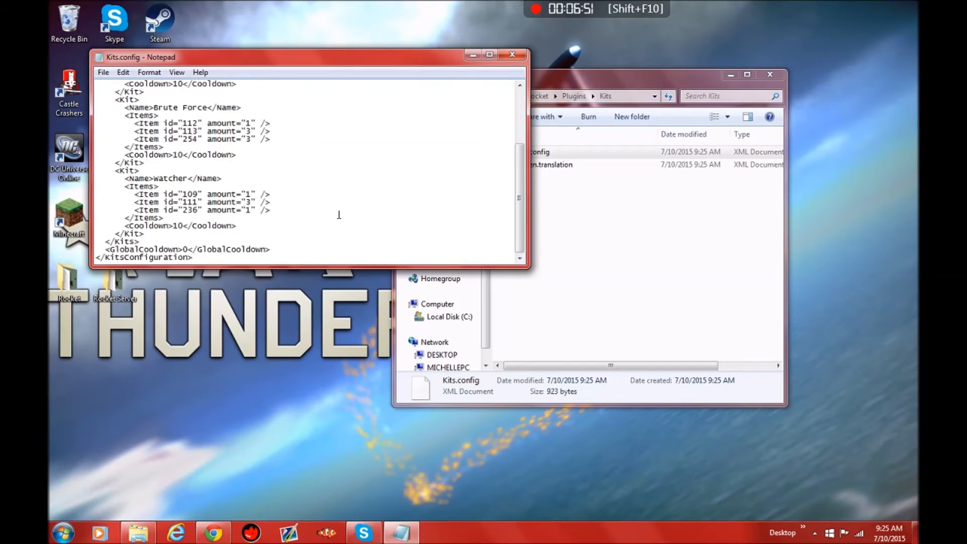
scroll(220, 161, "up", 5)
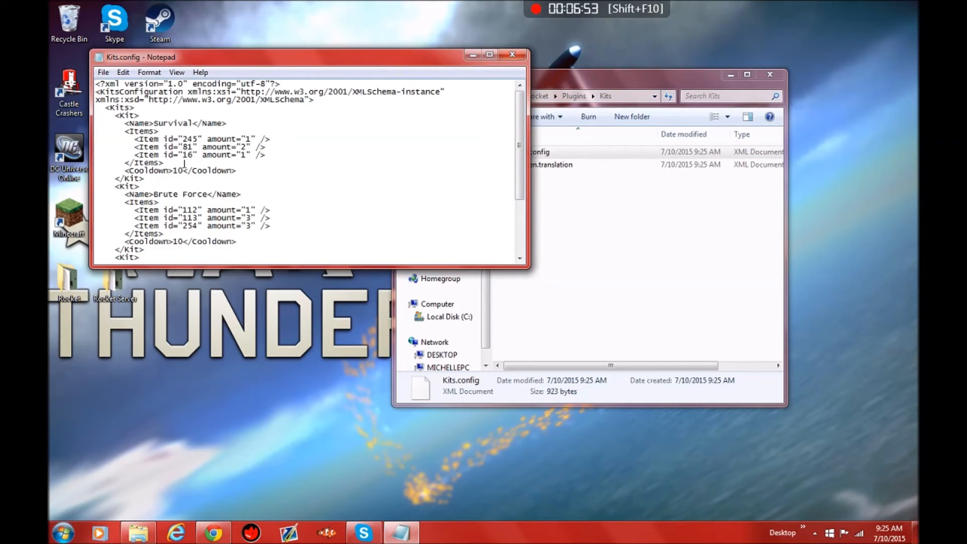
left_click(518, 60)
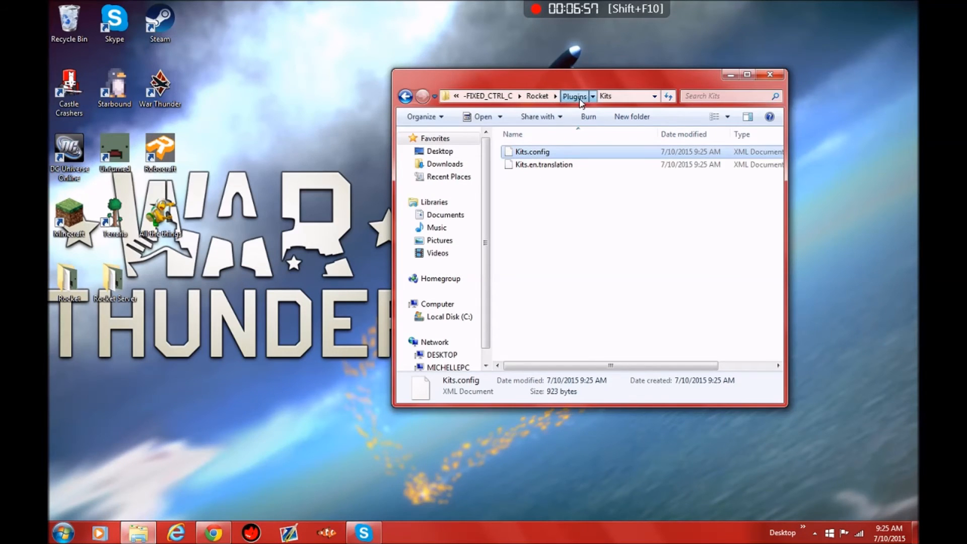
left_click(579, 99)
left_click(537, 96)
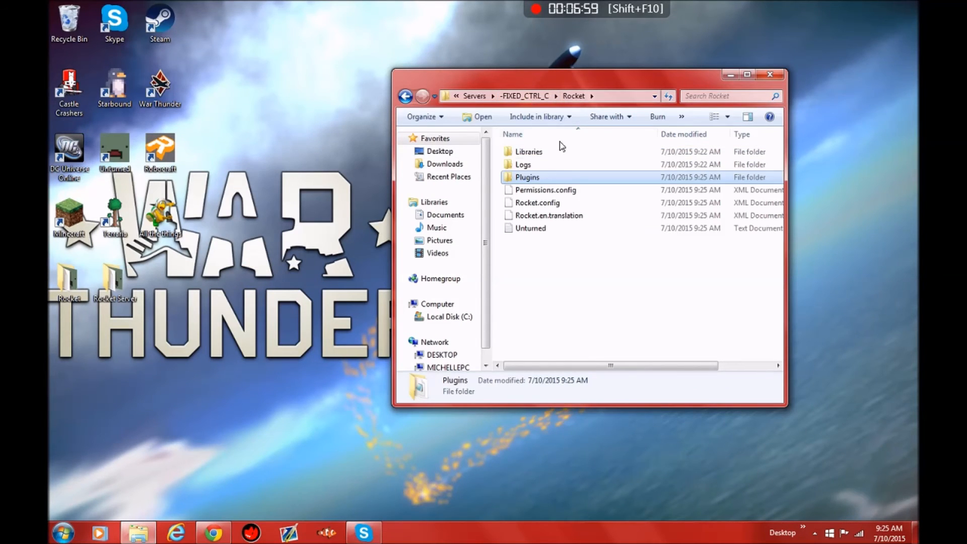
Step: Open the Commands file in the -FIXED_CTRL_C server's Server folder and enter the line "Name Random Server"
left_click(528, 103)
double_click(534, 178)
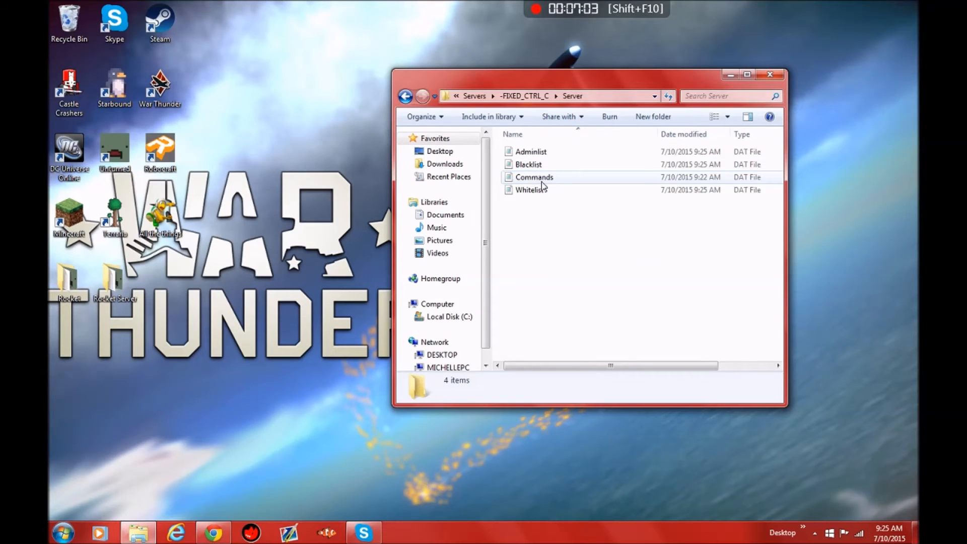
double_click(542, 178)
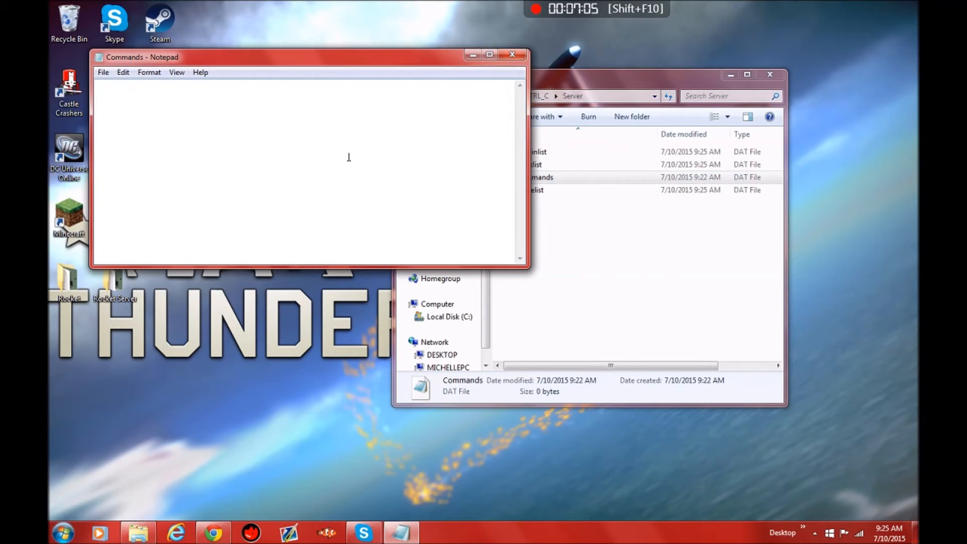
type("Name Randome")
key("BackSpace")
type("Server ")
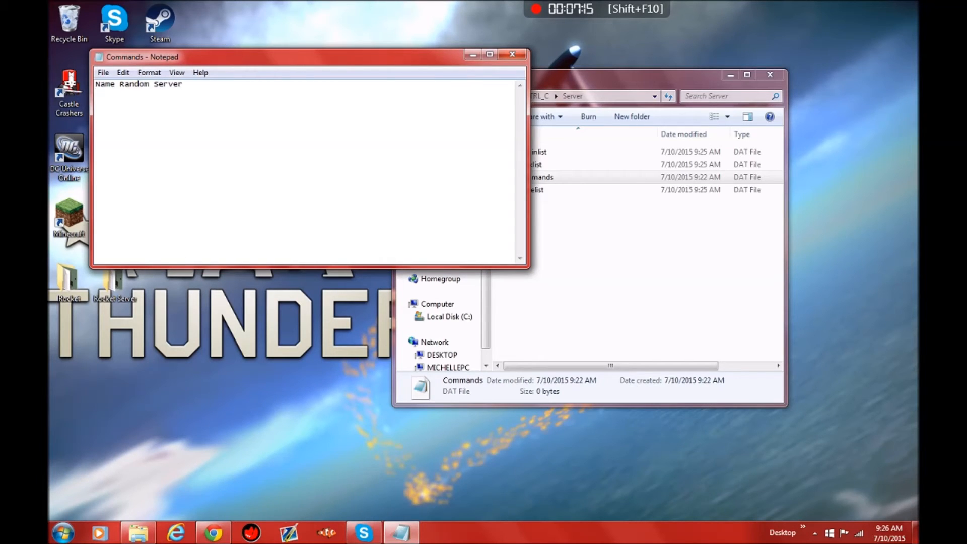
type("map")
Step: Add lines to the Commands file for maxplayers 4, map PEI and perspective both
key("BackSpace")
type("xplayers 4 P")
key("BackSpace")
type("map PEI")
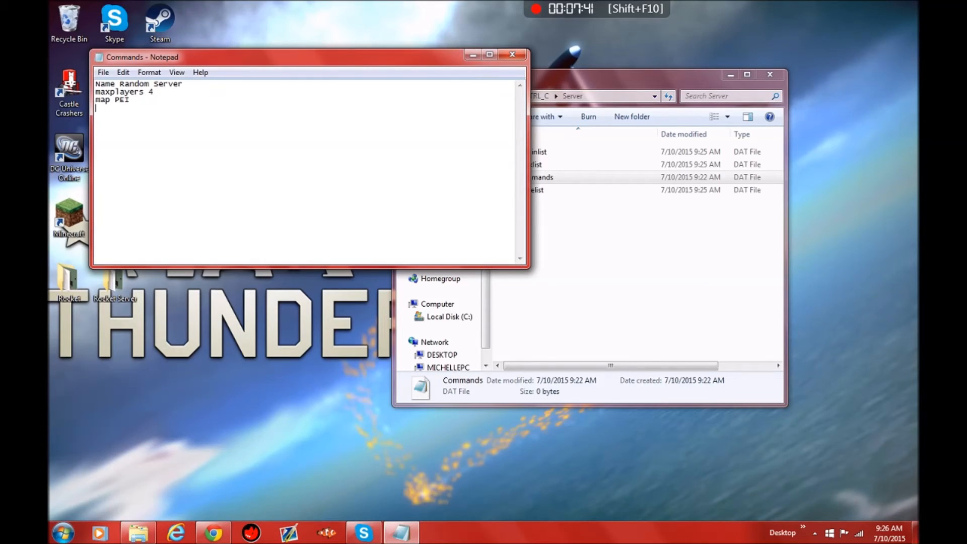
type("perspective both")
Step: Check the Commands file of the existing Rocket folder's -FIXED_CTRL_C server for reference, then close it and its folder window
left_click_drag(320, 61, 659, 62)
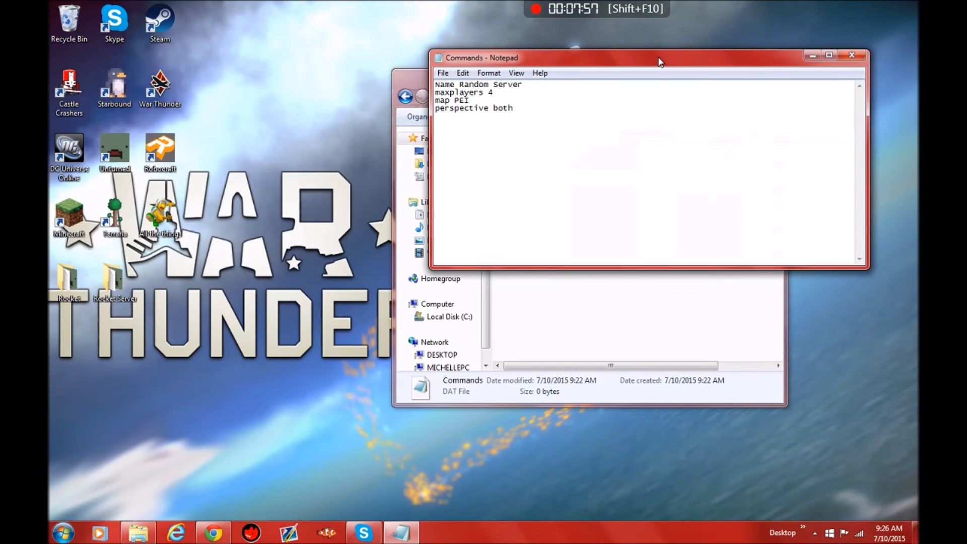
double_click(71, 287)
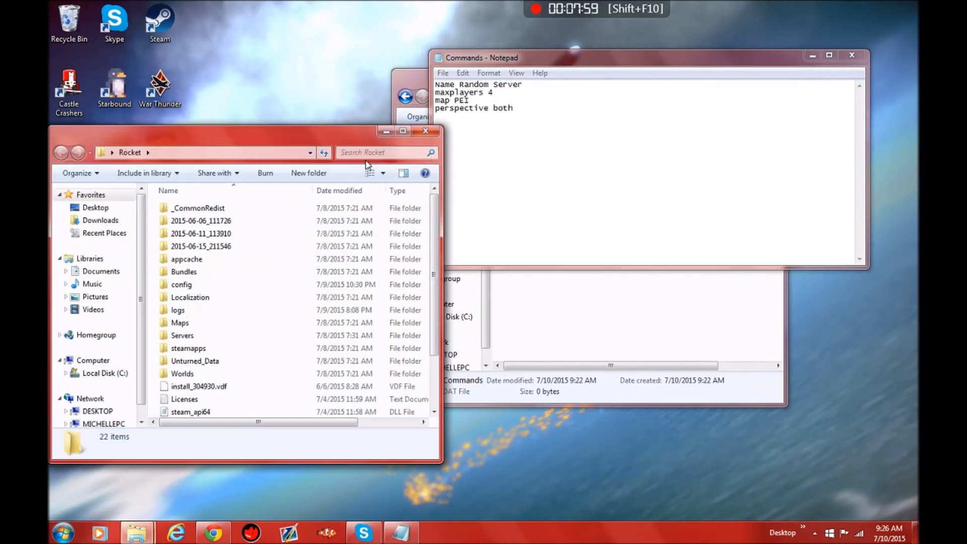
double_click(211, 336)
double_click(240, 233)
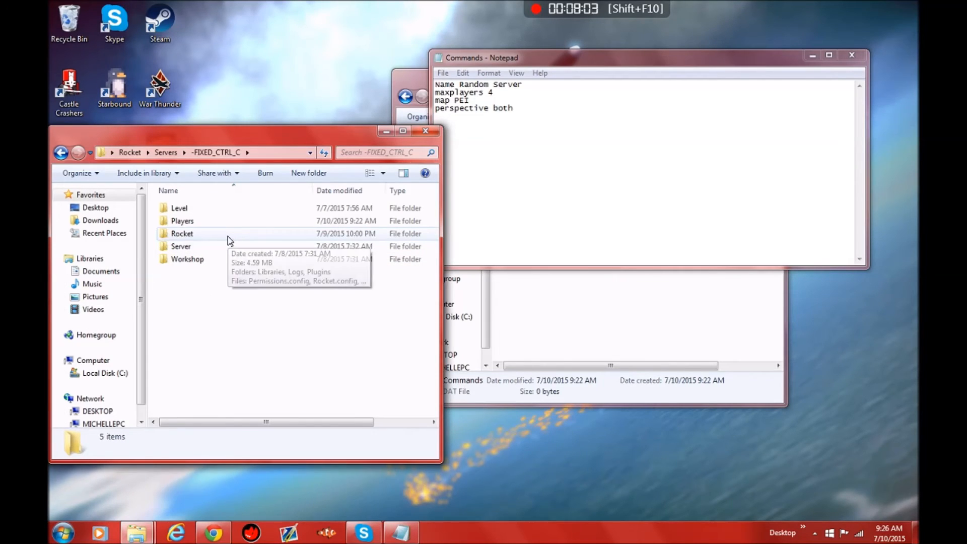
double_click(208, 248)
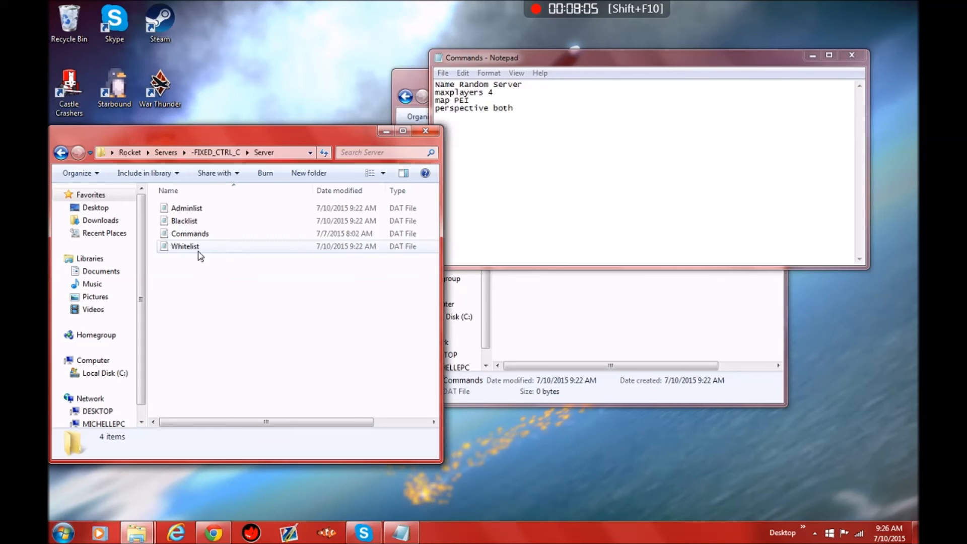
double_click(215, 234)
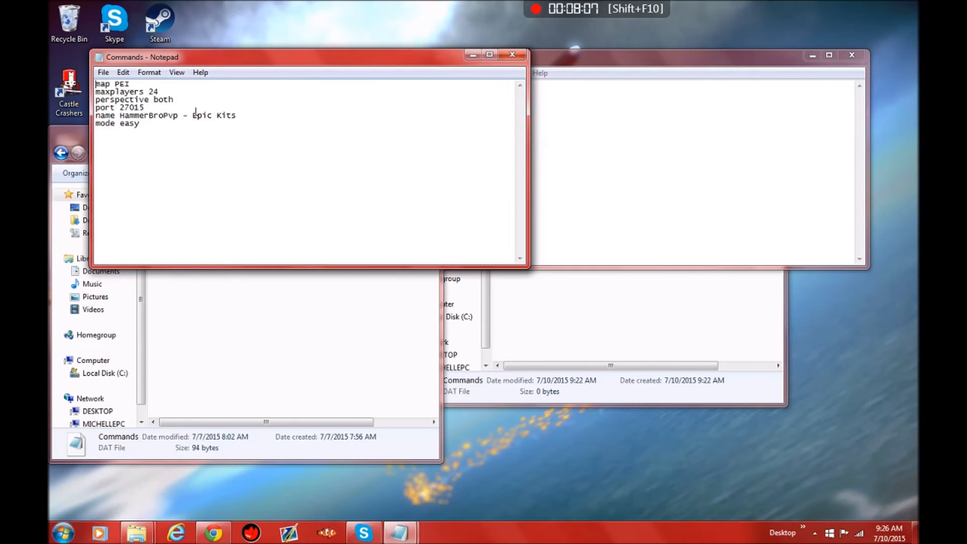
left_click(512, 53)
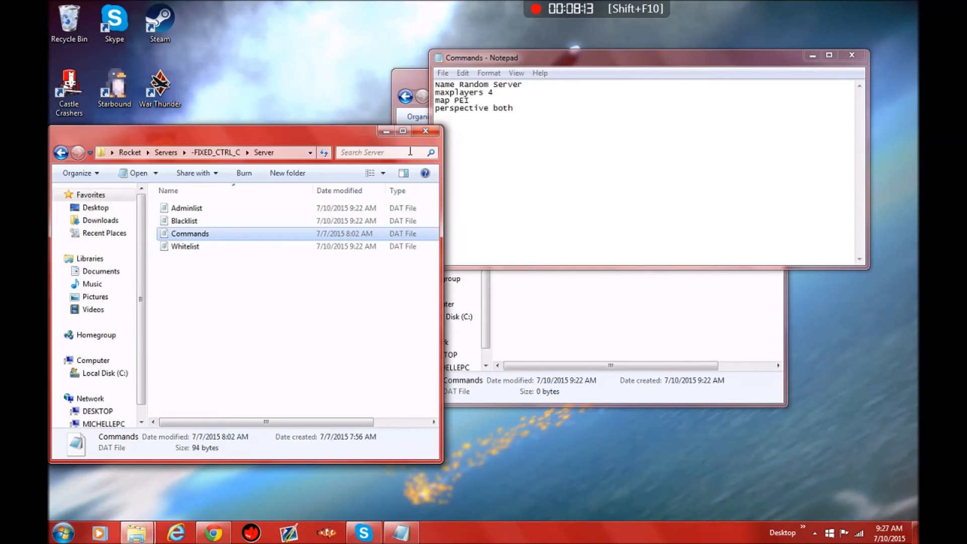
left_click(424, 132)
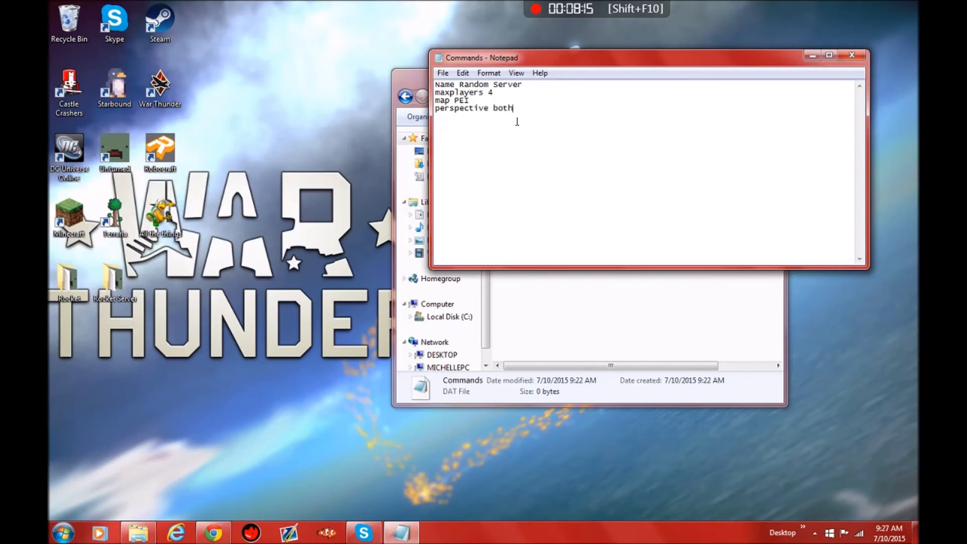
Step: Add the lines "port 27015" and "mode easy" to the new server's Commands file, then save and close it
key("Return")
type("port 27015")
key("Return")
type("mode ")
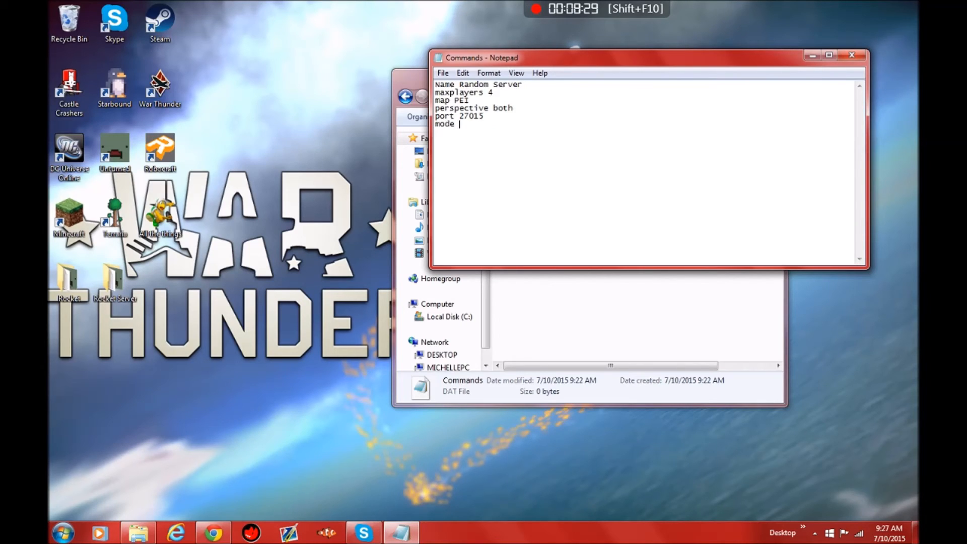
type("easy")
left_click(851, 55)
left_click(455, 280)
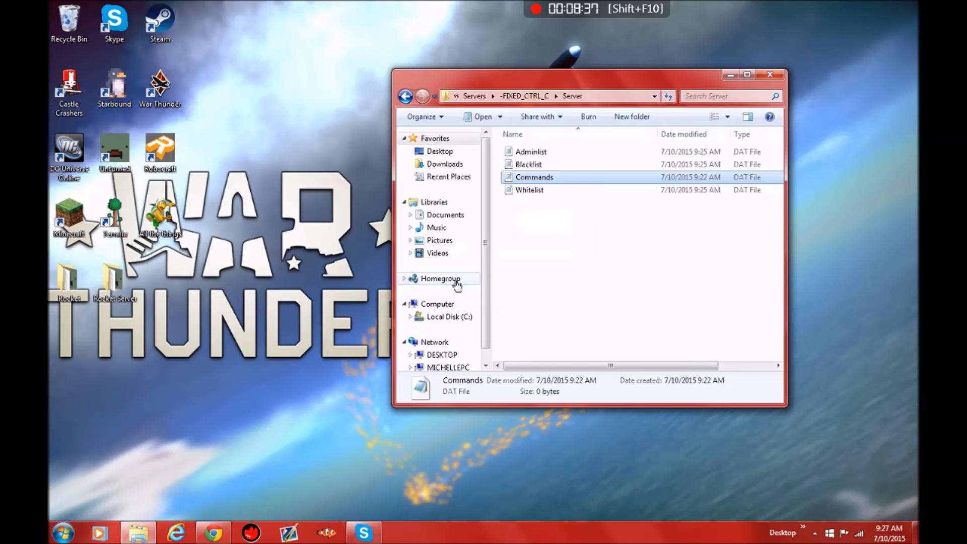
Step: Open Permissions.config from the -FIXED_CTRL_C server's Rocket folder in Notepad
left_click(518, 99)
double_click(528, 165)
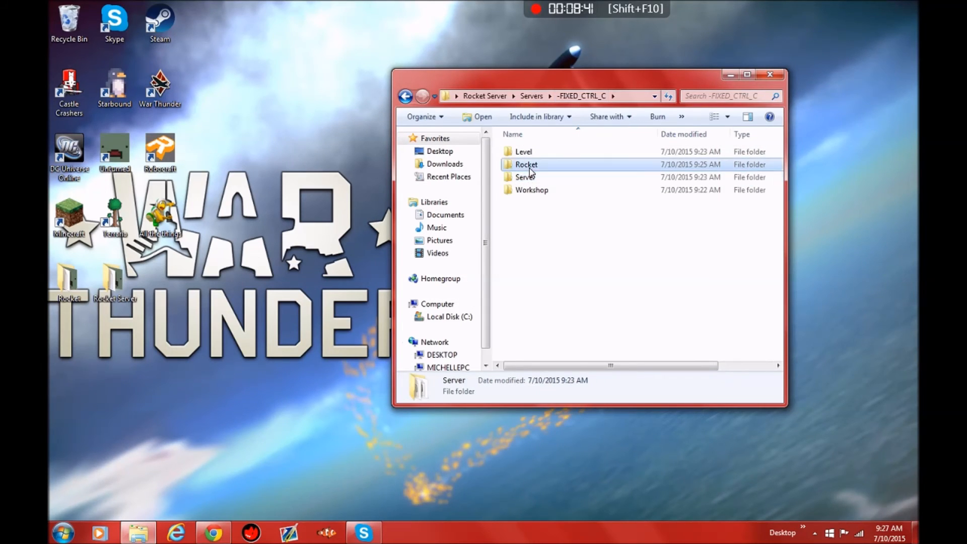
left_click(536, 191)
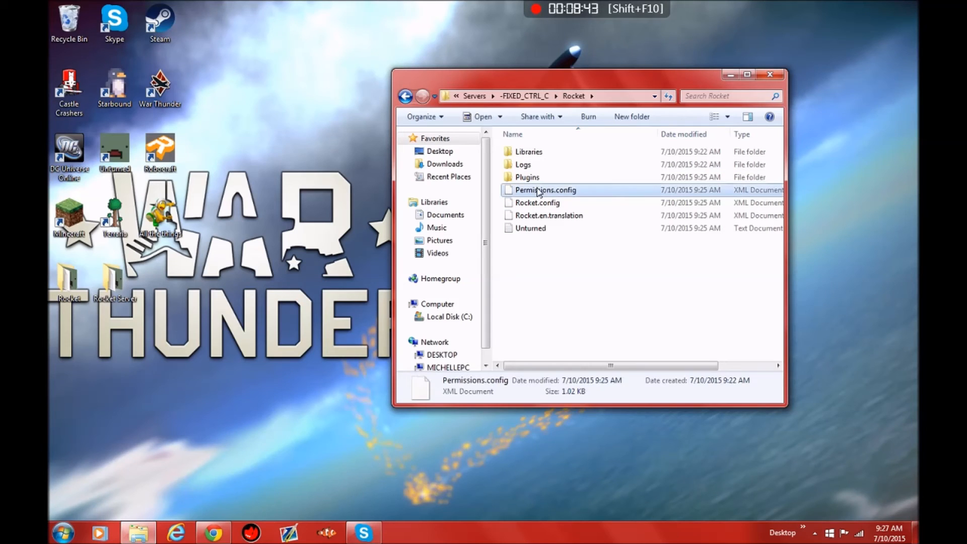
right_click(538, 191)
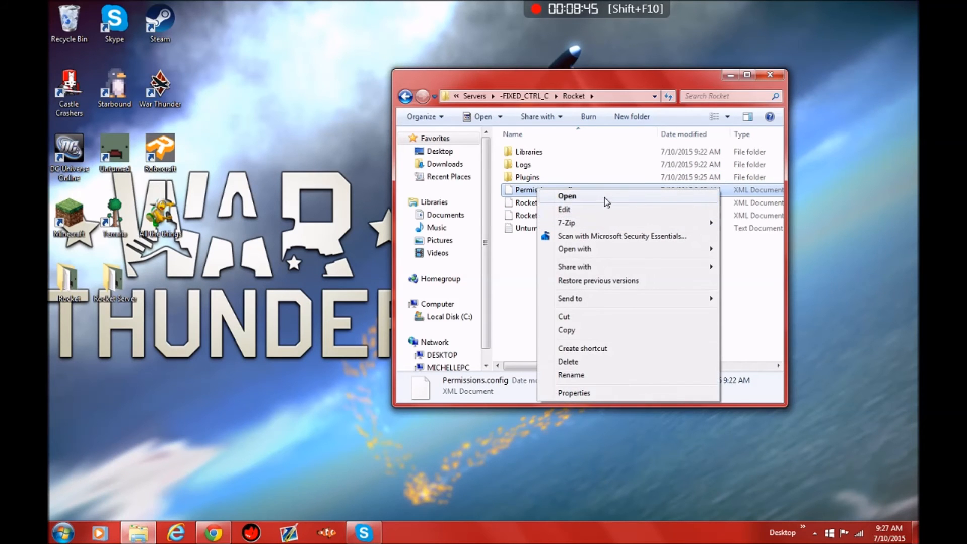
mouse_move(604, 249)
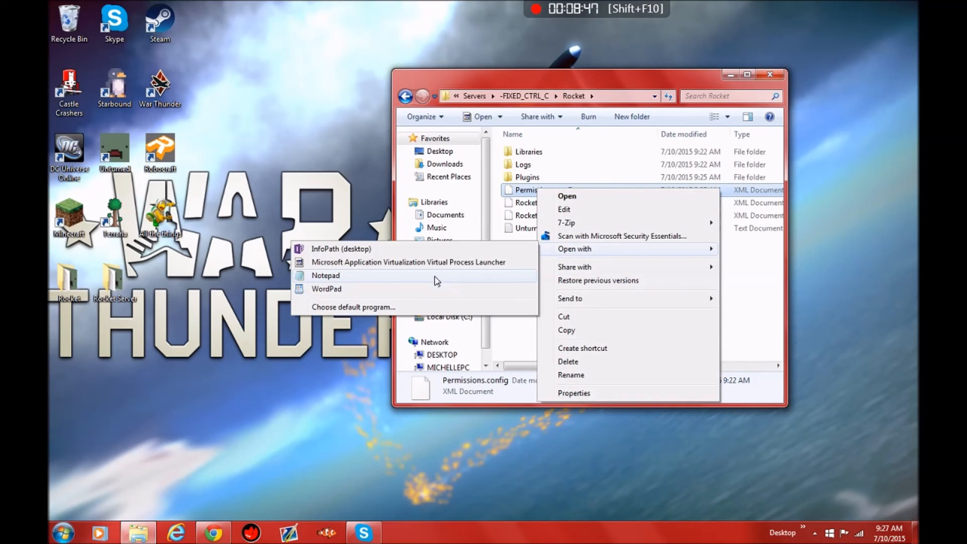
left_click(436, 281)
Step: Add the line <Command>kit</Command> below the color.white command in the default group
left_click(659, 198)
key("Return")
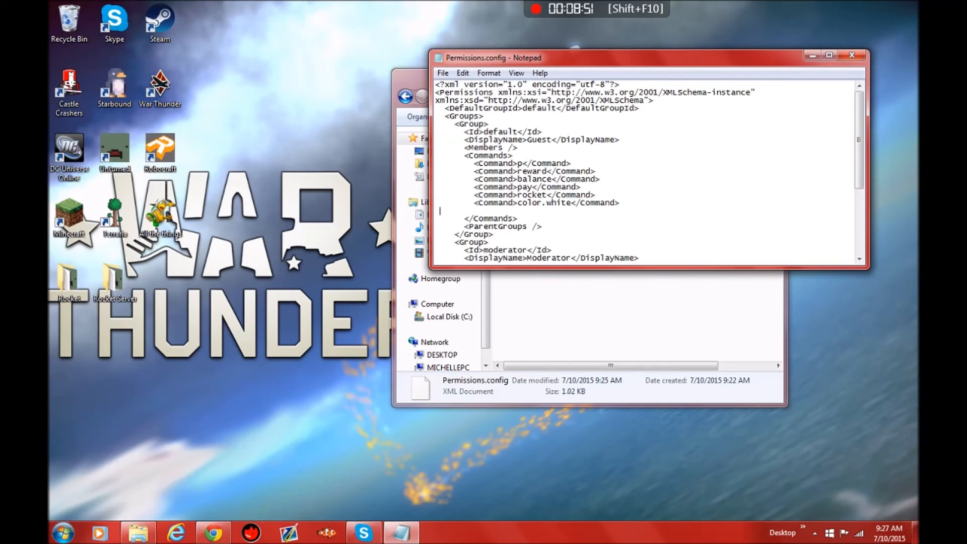
type("<")
key("BackSpace")
type("<Command>tpa</Comman")
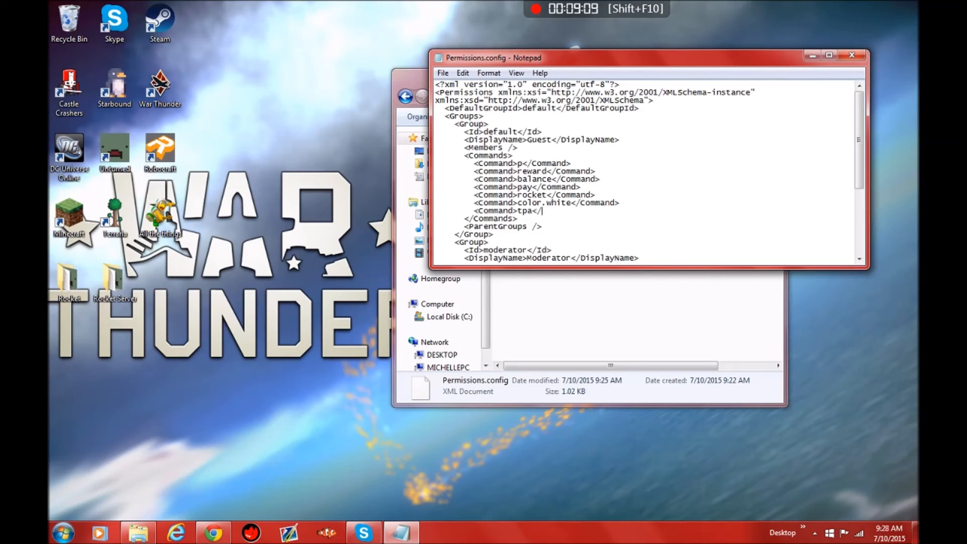
type("d>")
key("Left")
key("Left")
key("Left")
key("Left")
key("Left")
key("Left")
key("Left")
key("Left")
key("Left")
key("BackSpace")
key("BackSpace")
key("BackSpace")
type("kits")
key("BackSpace")
Step: Add <Command>kit.Water</Command> below the kit command in the default group, then save and close Permissions.config
left_click(642, 215)
left_click(603, 207)
key("Return")
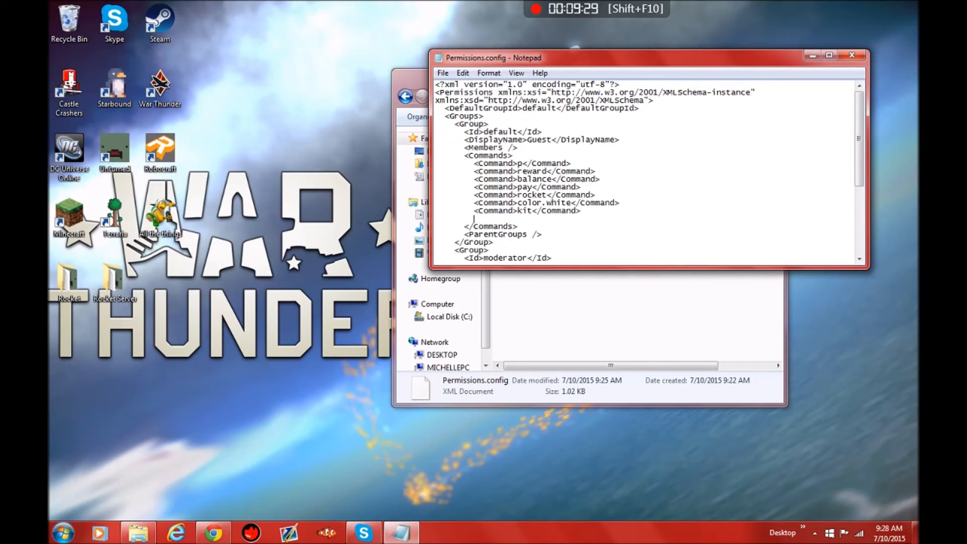
type("<")
type("Comman")
type("d>")
type("kit")
type("Wat")
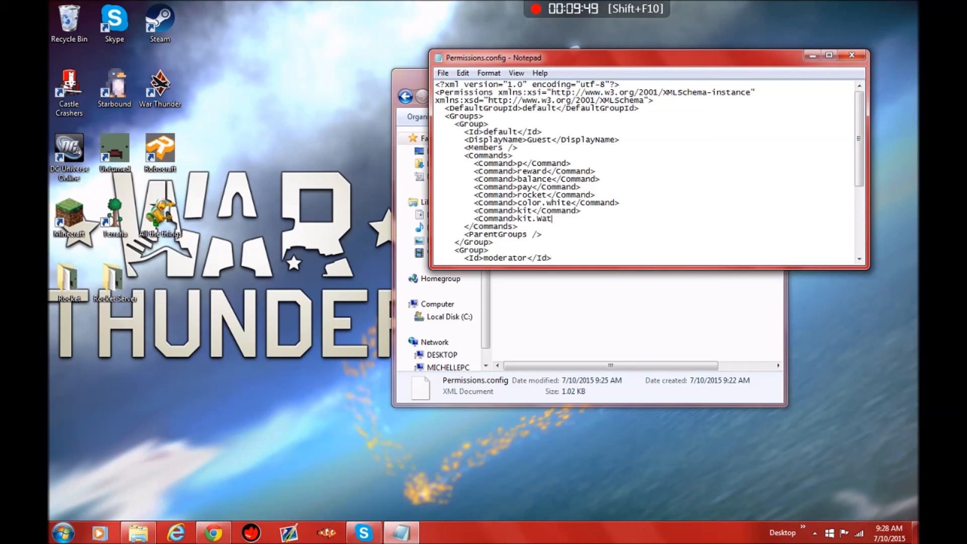
type("cher")
type("<")
type("/Comma")
type("nd")
type(">")
left_click(861, 55)
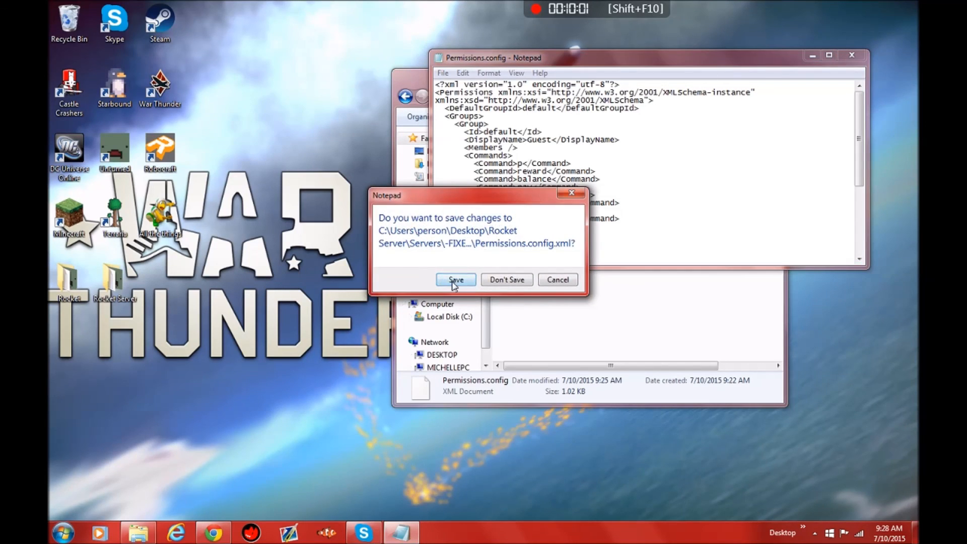
left_click(473, 286)
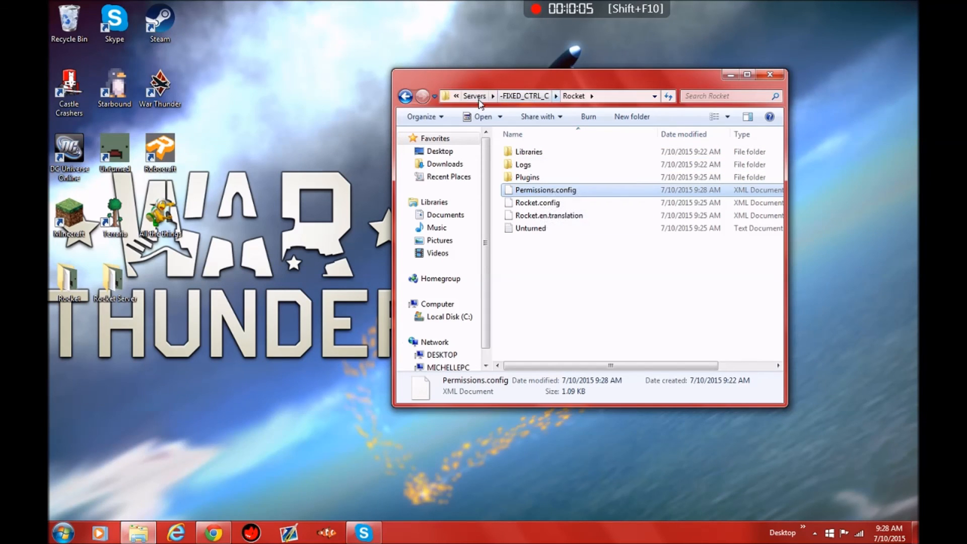
Step: Start the server with the MyFirstRocketServer script in Rocket Server's Unturned_Data, Managed, Scripts folder, allowing it to run
double_click(111, 279)
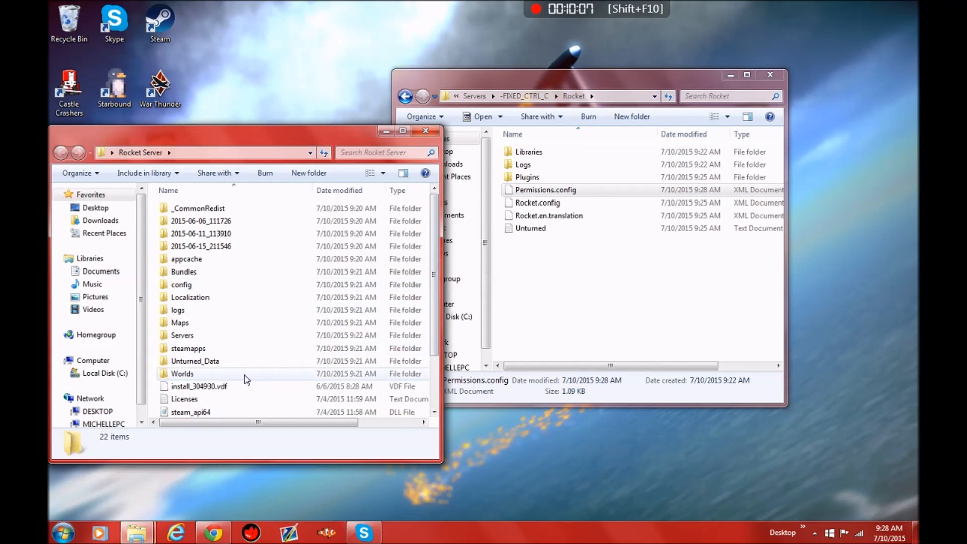
double_click(237, 361)
double_click(222, 213)
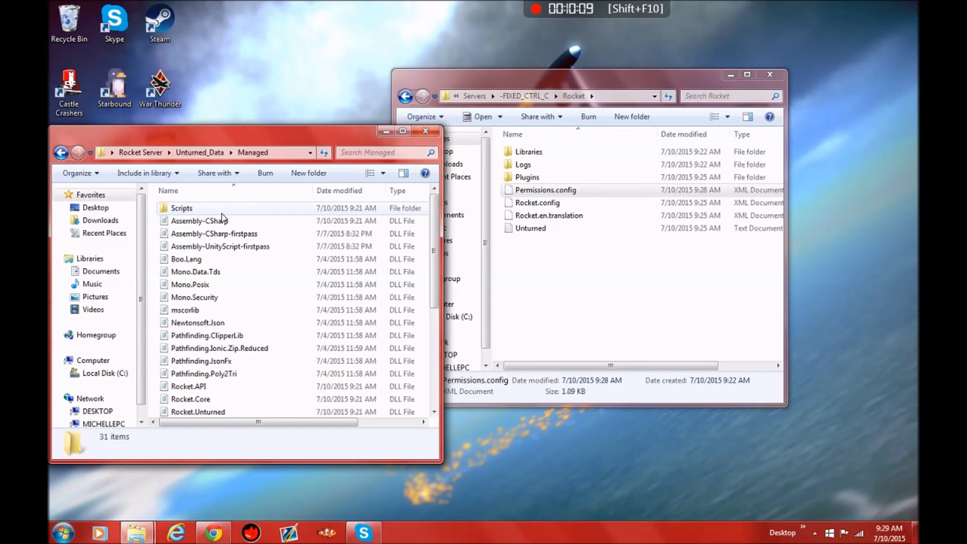
double_click(222, 214)
double_click(224, 212)
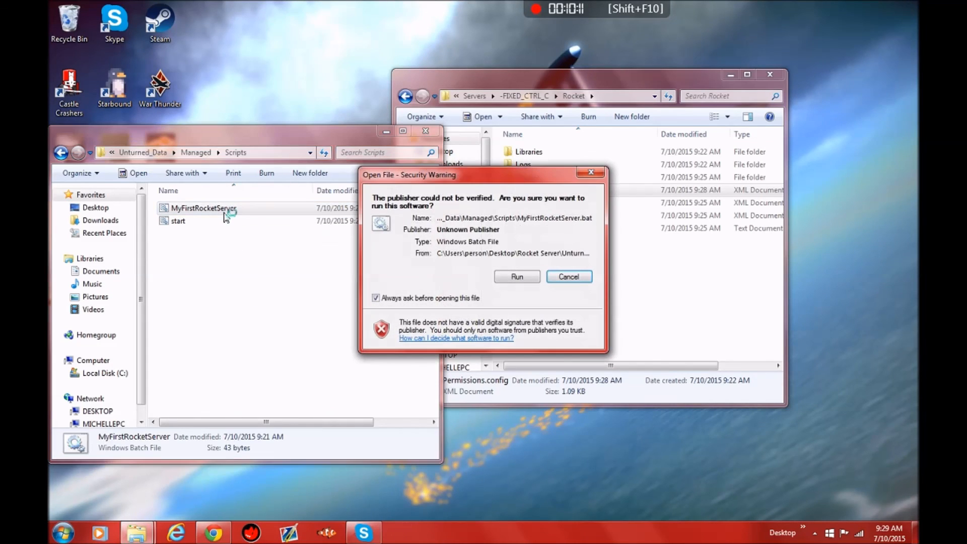
left_click(527, 280)
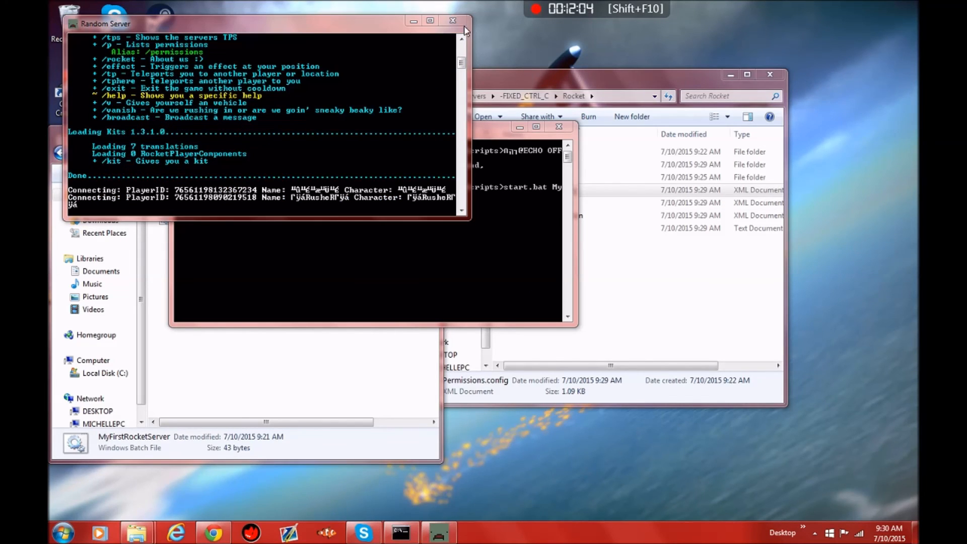
Step: Stop the Random Server by closing its console and the command window behind it
left_click(451, 21)
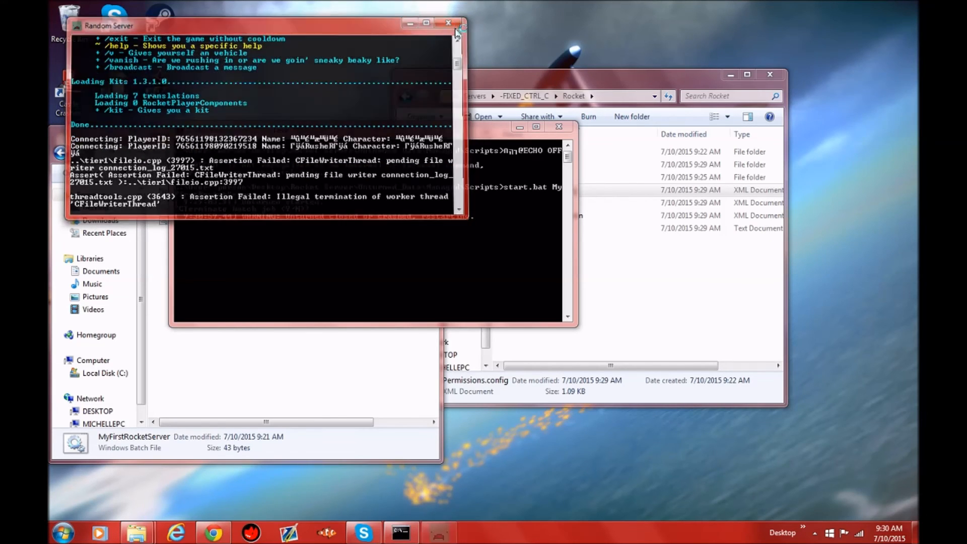
left_click(553, 130)
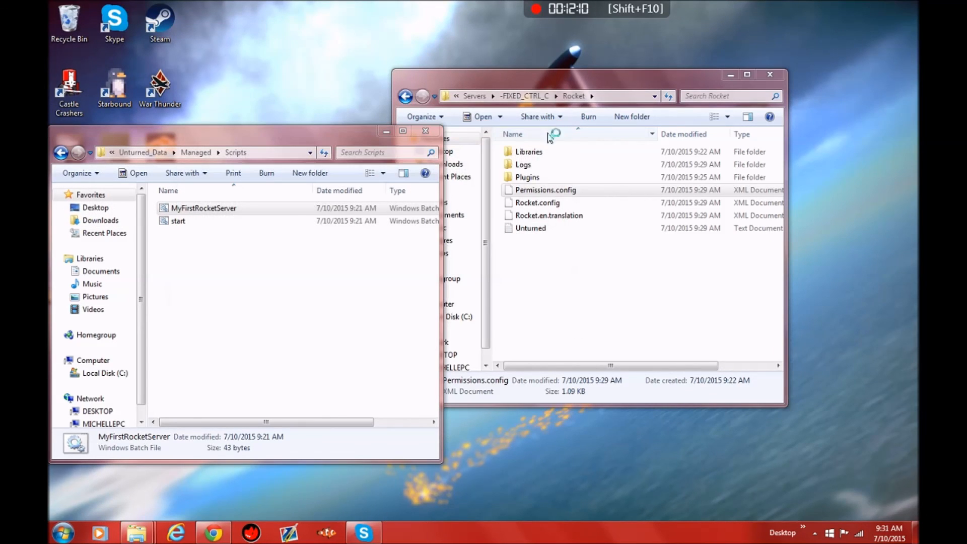